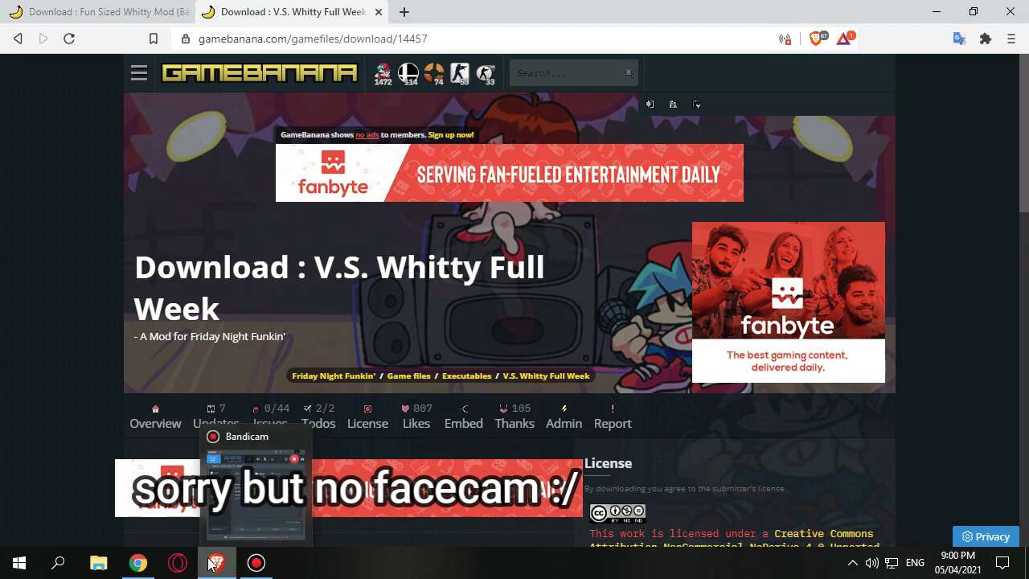
# Bring up the vswhitty123.zip download entry on the V.S. Whitty Full Week page.
pyautogui.click(641, 30)
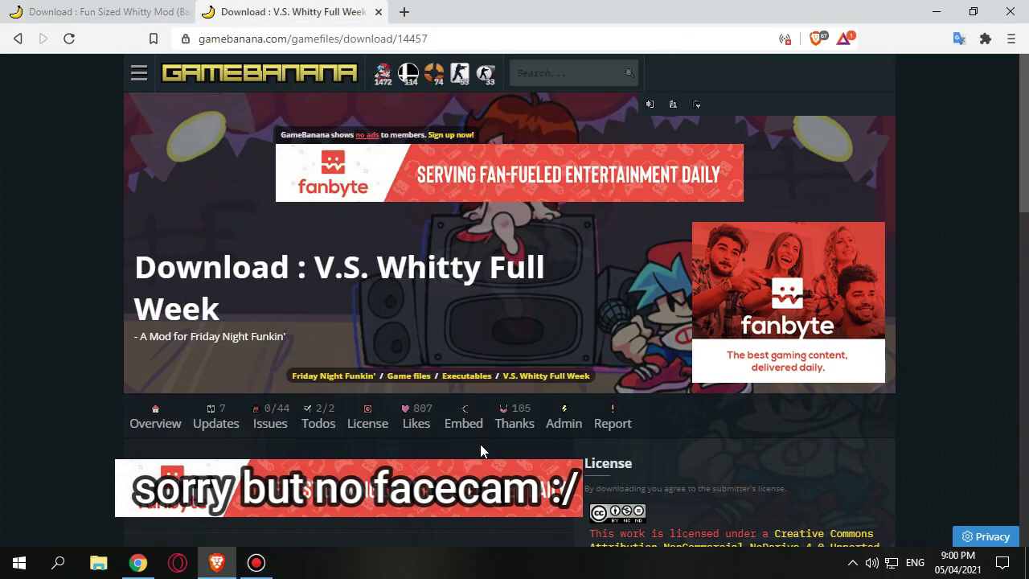
pyautogui.scroll(-5, 480, 444)
pyautogui.scroll(1, 93, 394)
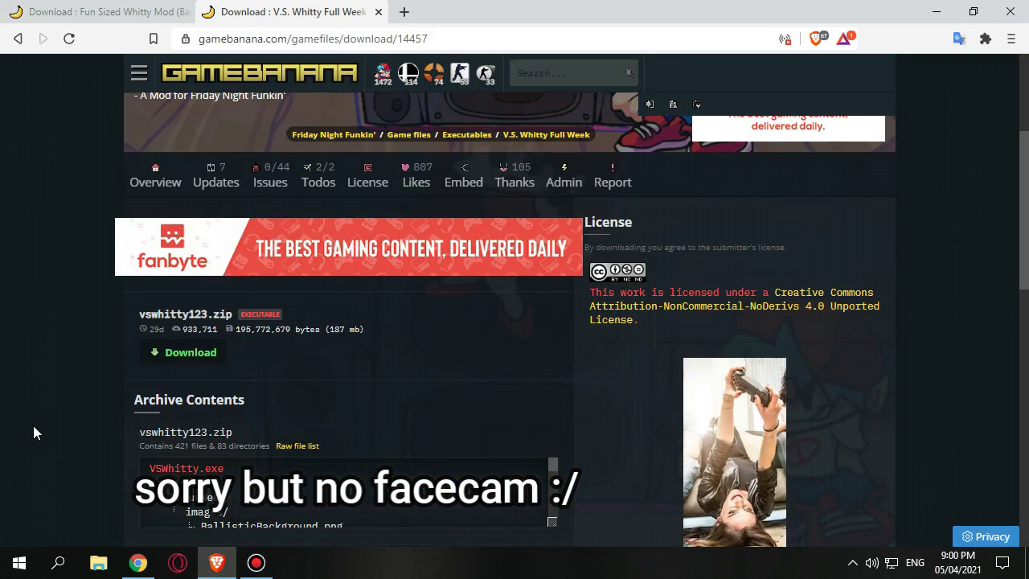
# Try to download fun_sized_ballistic_whitty_mod.zip from the Fun Sized Whitty Mod page, then cancel the save.
pyautogui.click(72, 5)
pyautogui.scroll(1, 289, 232)
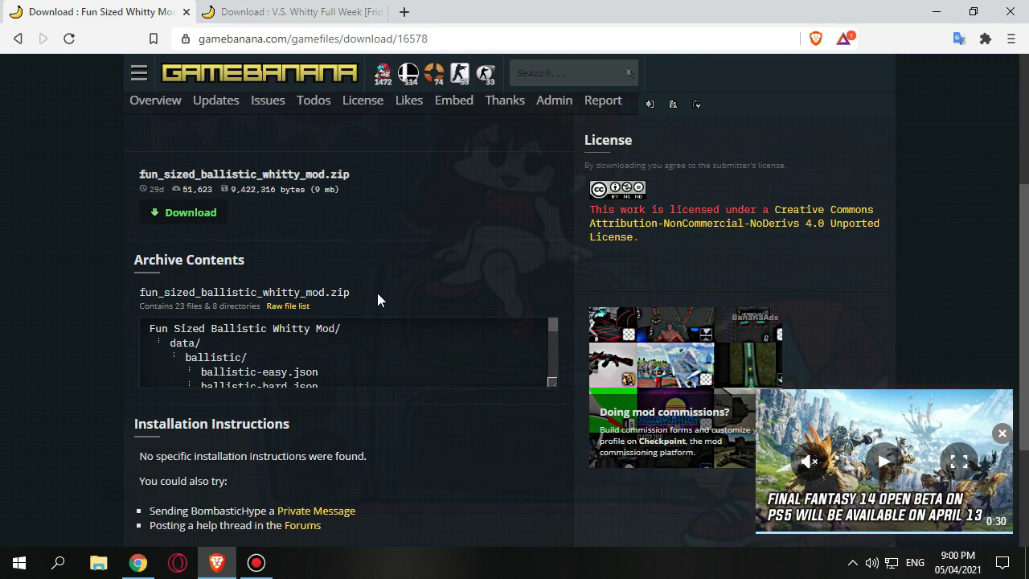
pyautogui.click(197, 215)
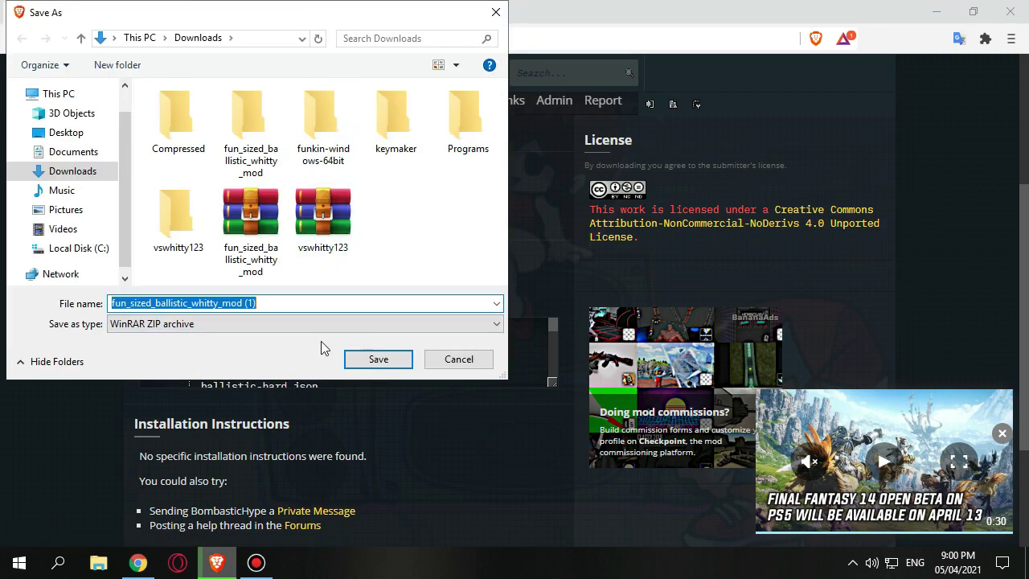
pyautogui.click(455, 362)
# Try to download vswhitty123.zip from the V.S. Whitty Full Week page, cancel the save and return to the Fun Sized Whitty Mod page.
pyautogui.click(286, 11)
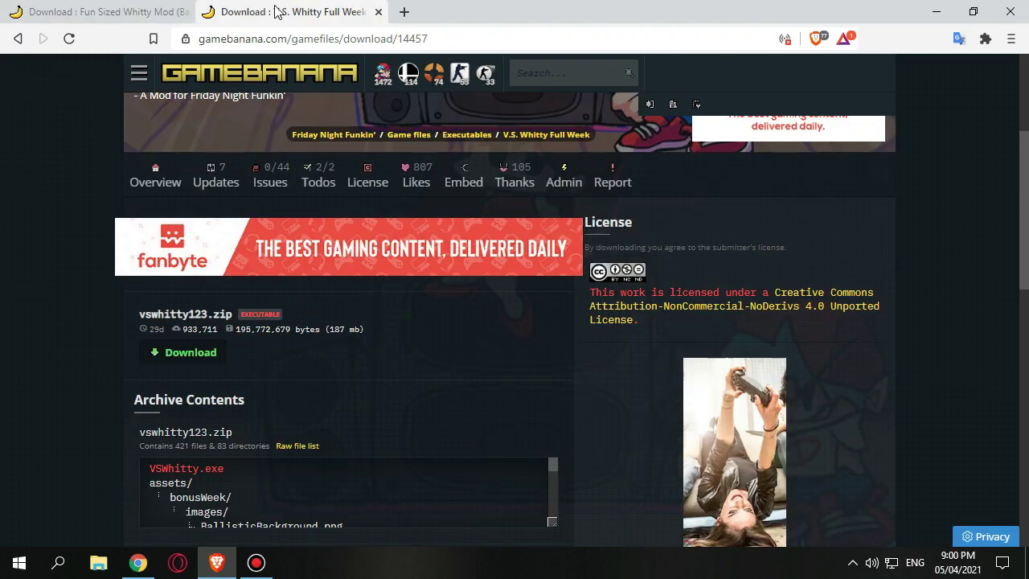
pyautogui.click(190, 354)
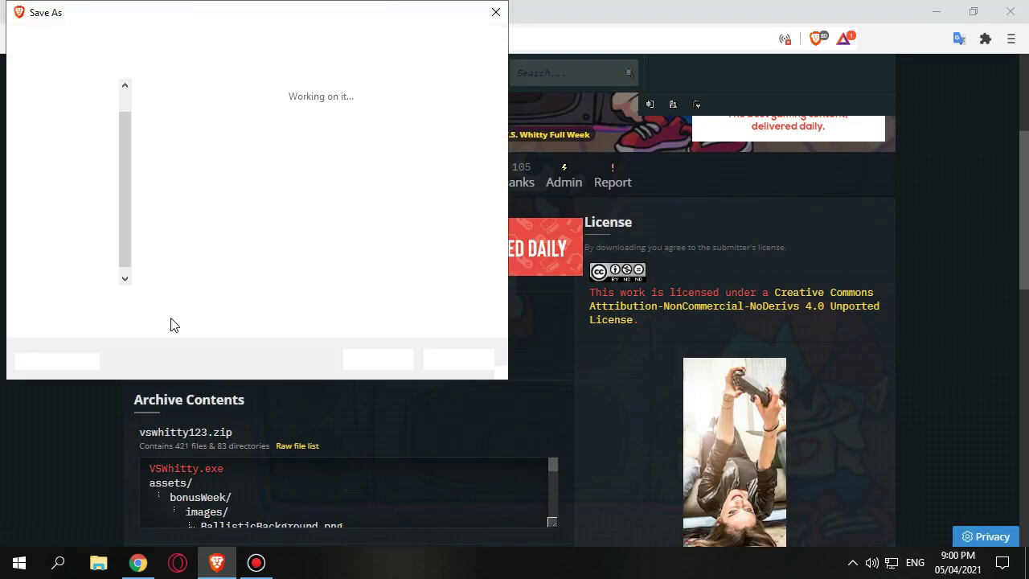
pyautogui.click(456, 360)
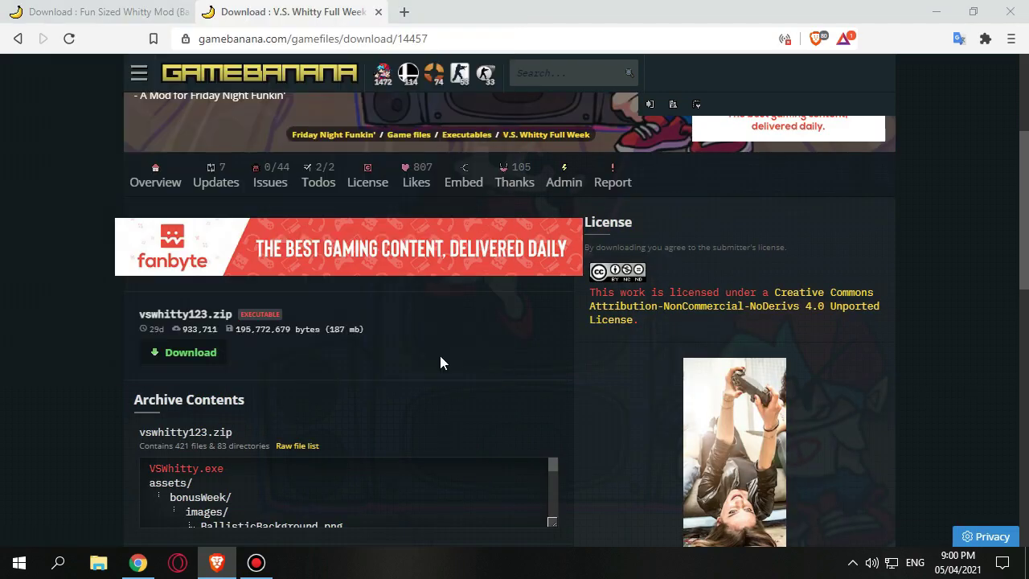
pyautogui.click(172, 9)
pyautogui.click(248, 8)
pyautogui.click(103, 8)
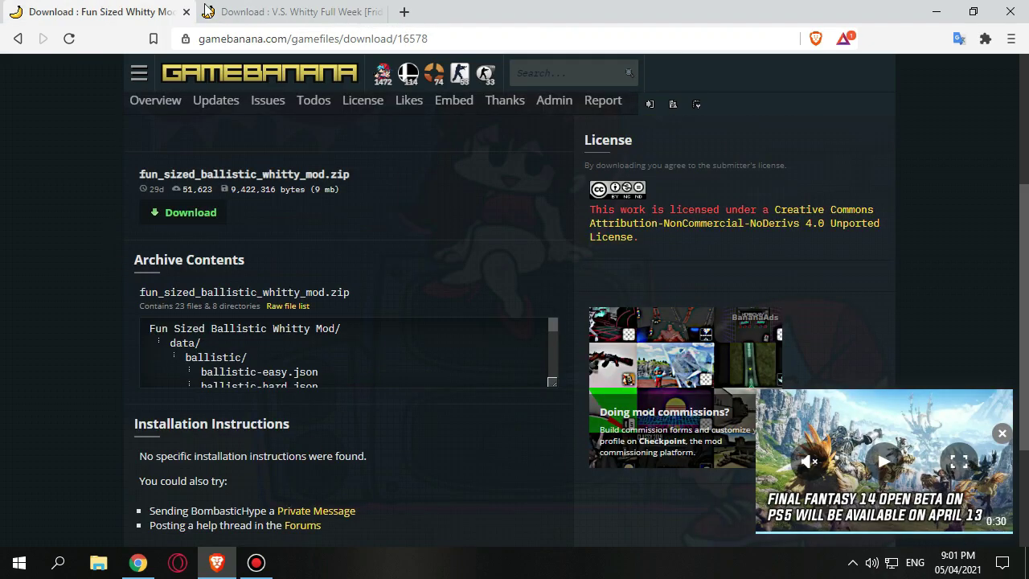
# Minimize the browser and show the Downloads folder in File Explorer.
pyautogui.click(936, 11)
pyautogui.click(630, 38)
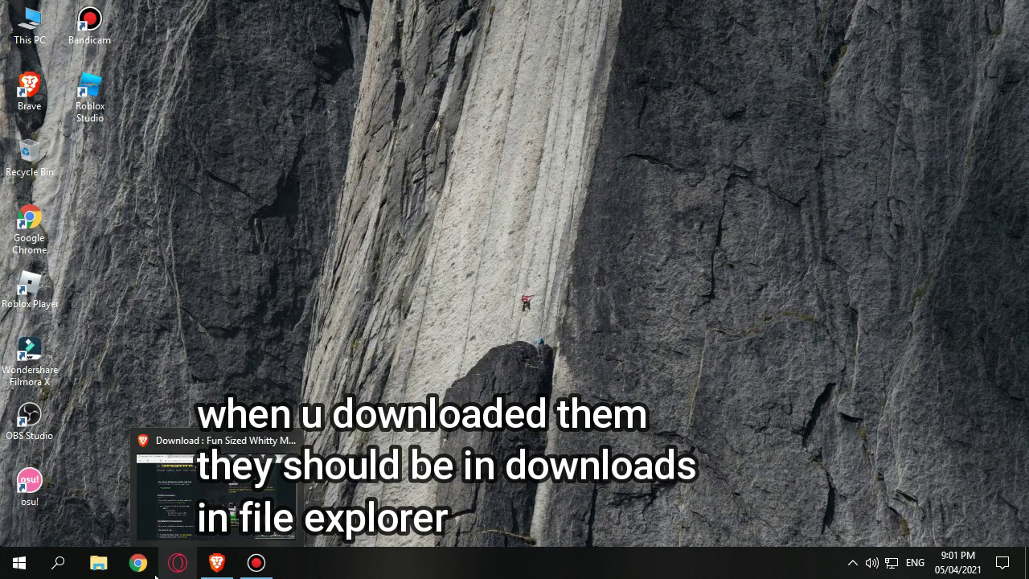
pyautogui.click(112, 565)
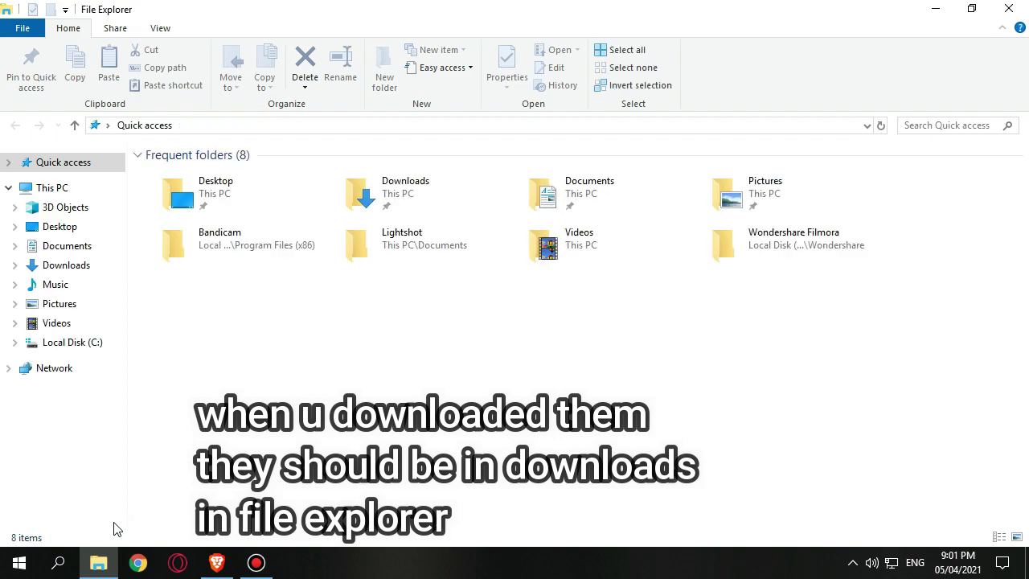
pyautogui.click(67, 267)
pyautogui.scroll(-1, 266, 346)
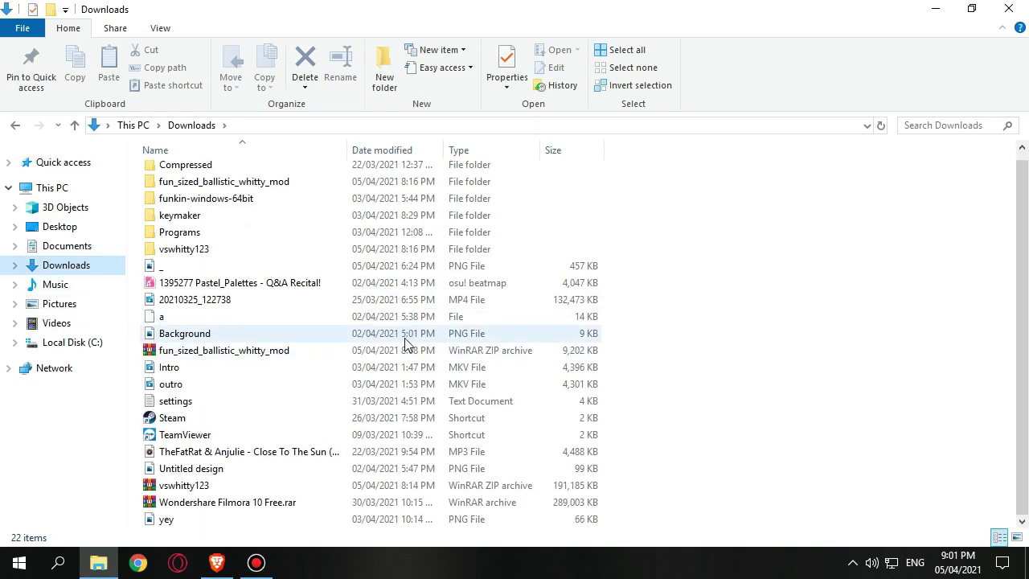
# Open the vswhitty123 and fun_sized_ballistic_whitty_mod archives from Downloads for a quick check and close them again.
pyautogui.doubleClick(185, 487)
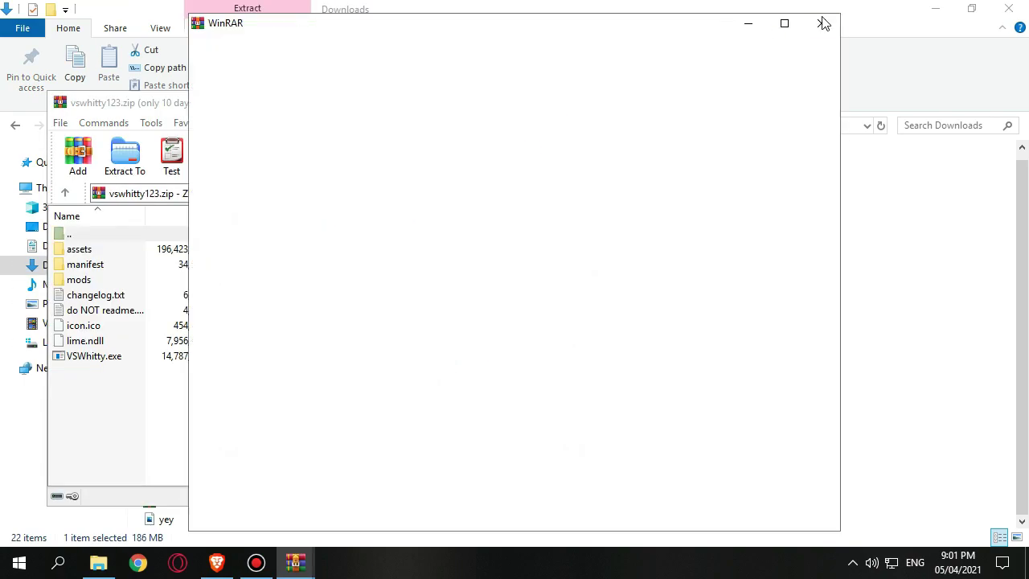
pyautogui.click(824, 24)
pyautogui.click(664, 101)
pyautogui.keyDown('ctrl'); pyautogui.click(208, 356); pyautogui.keyUp('ctrl')
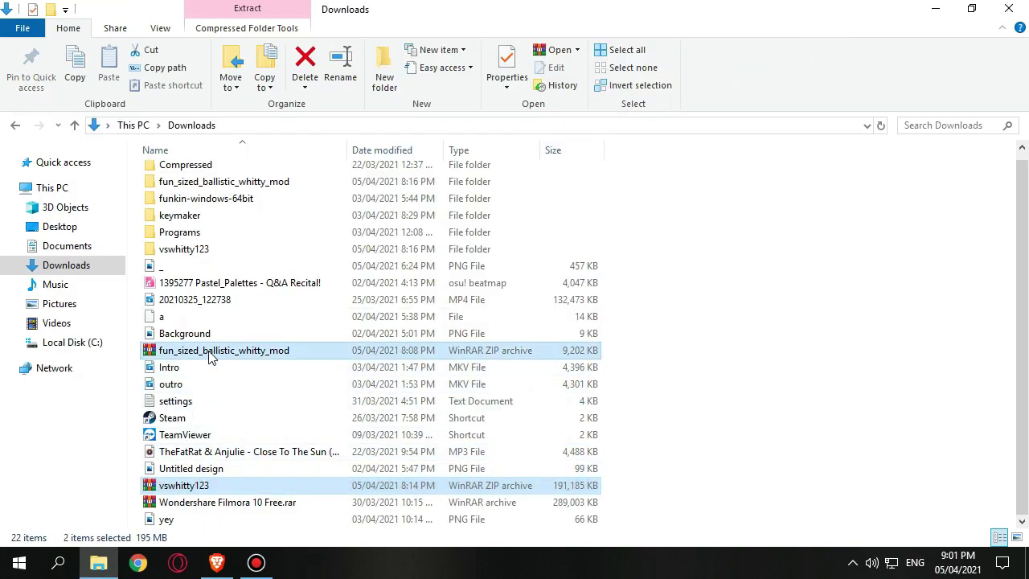
pyautogui.doubleClick(208, 356)
pyautogui.press('Escape')
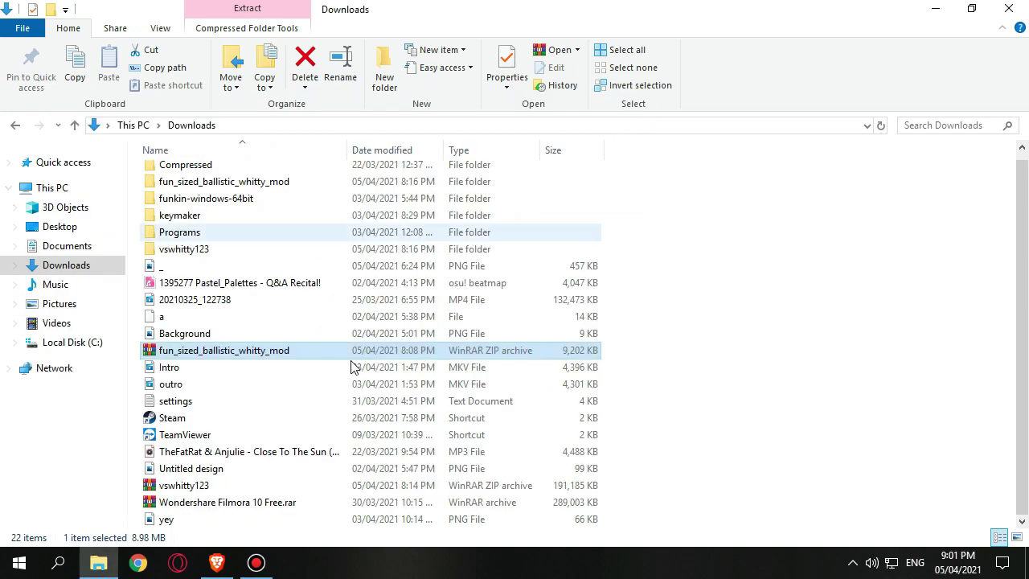
# Move the fun_sized_ballistic_whitty_mod and vswhitty123 archives from Downloads to the Videos folder and open that folder.
pyautogui.keyDown('ctrl'); pyautogui.click(185, 486); pyautogui.keyUp('ctrl')
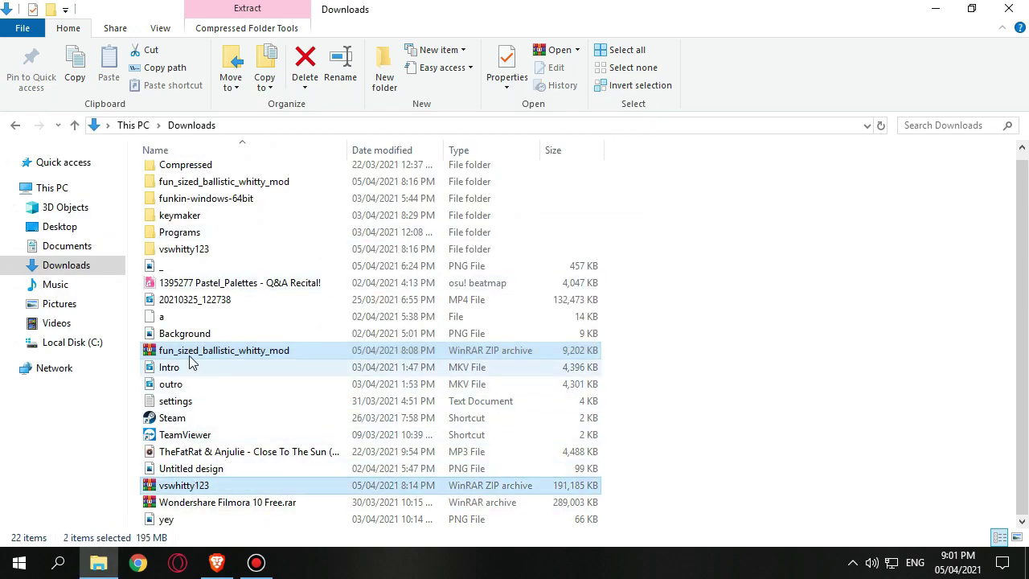
pyautogui.moveTo(70, 326); pyautogui.dragTo(70, 325)
pyautogui.click(70, 325)
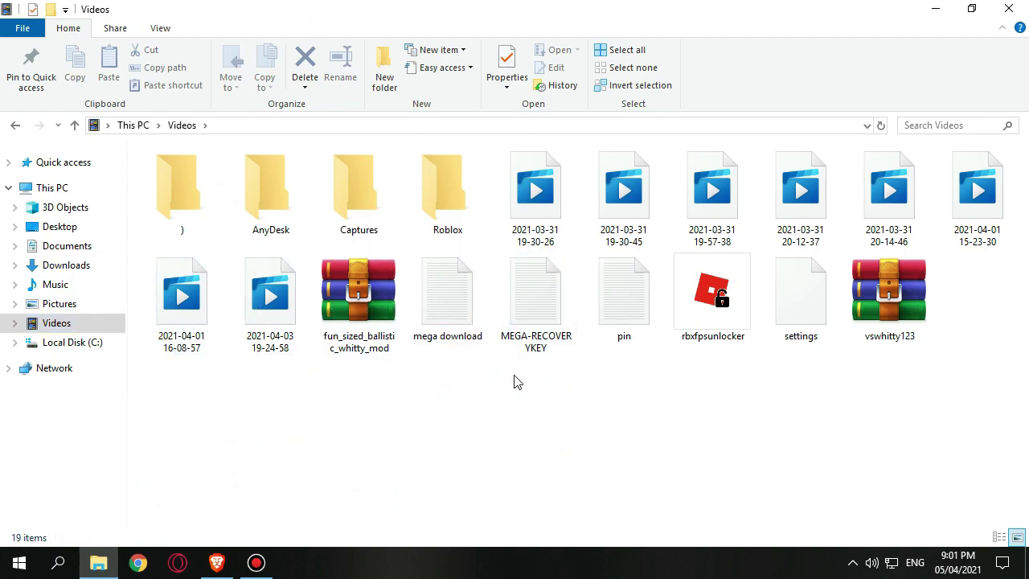
# Extract the fun_sized_ballistic_whitty_mod and vswhitty123 archives in Videos, each into a folder of its own name.
pyautogui.rightClick(349, 281)
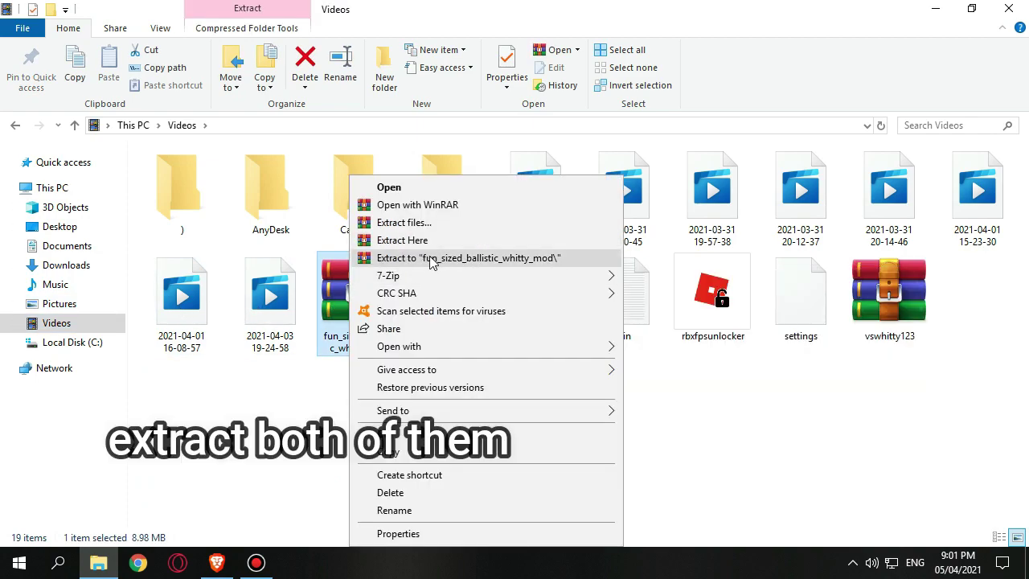
pyautogui.click(418, 266)
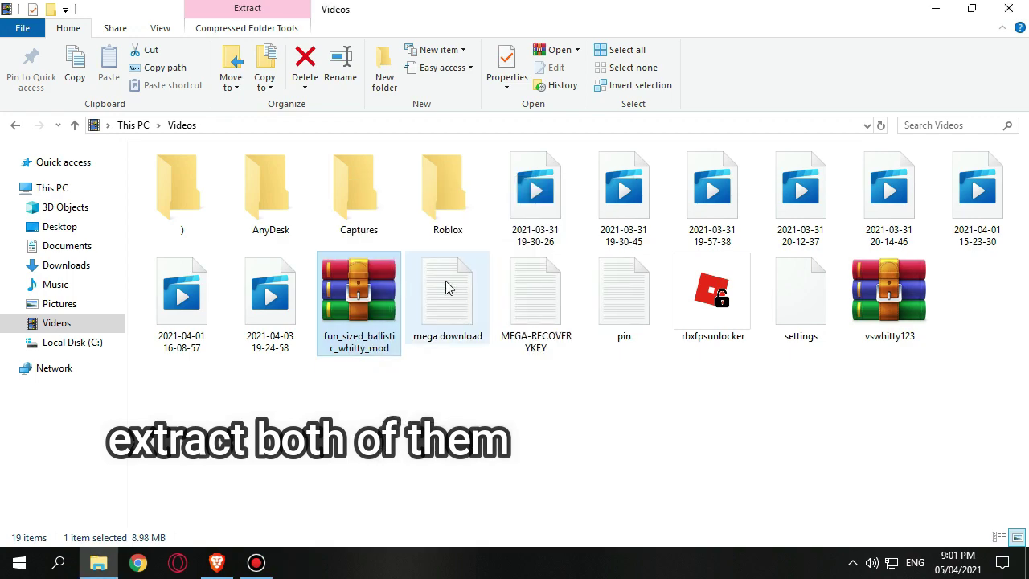
pyautogui.rightClick(885, 287)
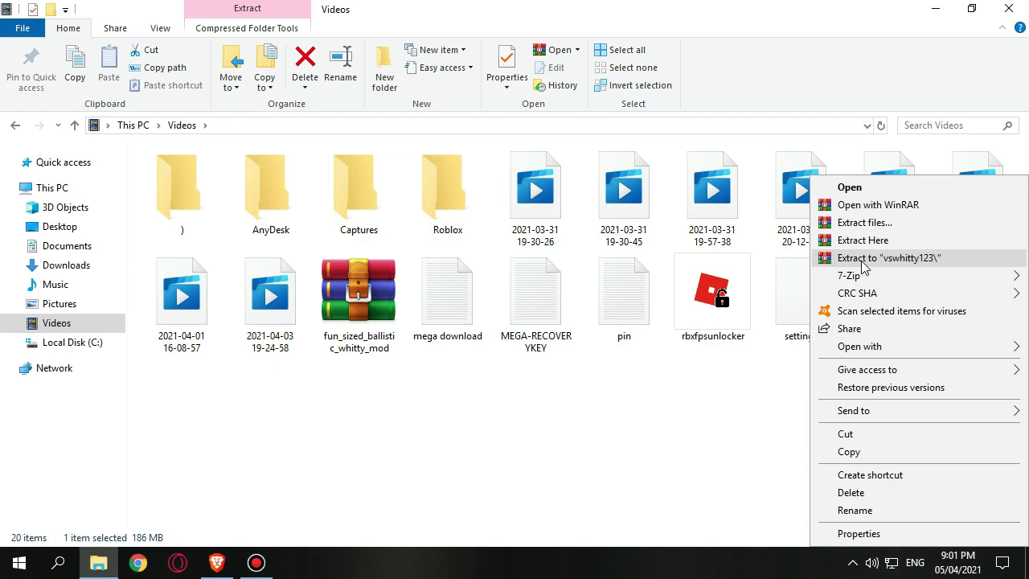
pyautogui.click(862, 266)
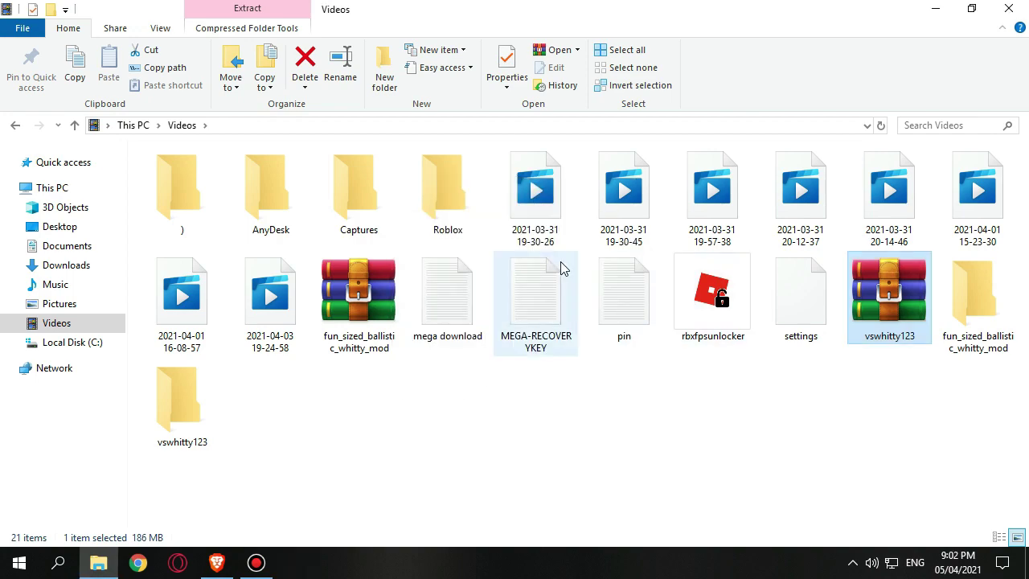
pyautogui.click(246, 507)
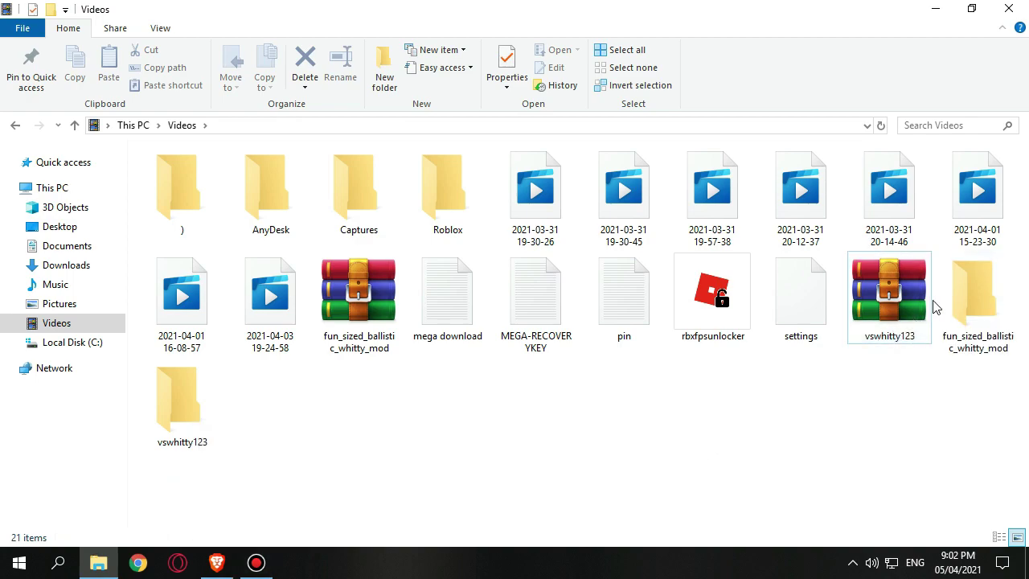
# Open the extracted fun_sized_ballistic_whitty_mod folder and snap its window to the right half of the desktop.
pyautogui.doubleClick(968, 282)
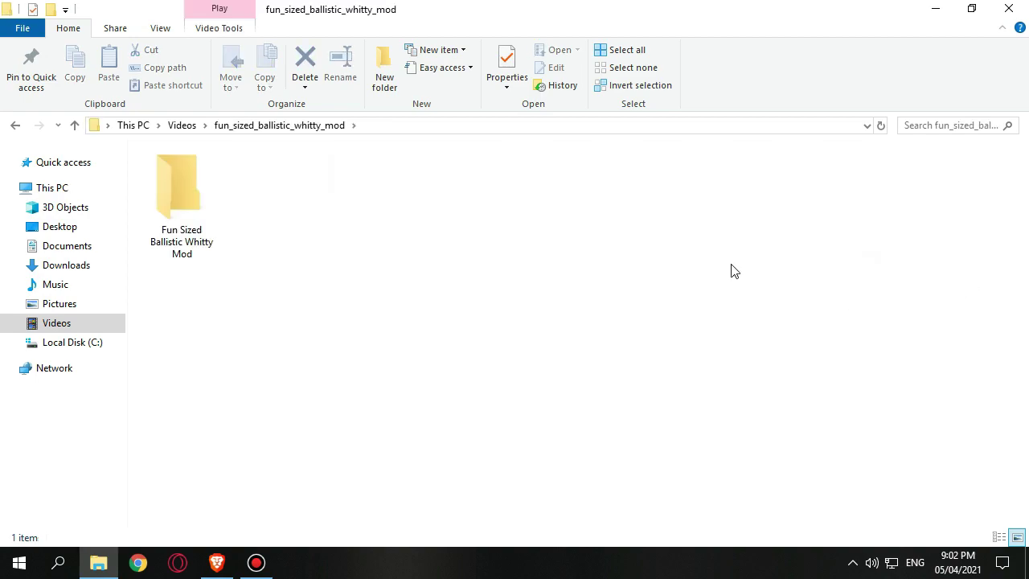
pyautogui.click(182, 125)
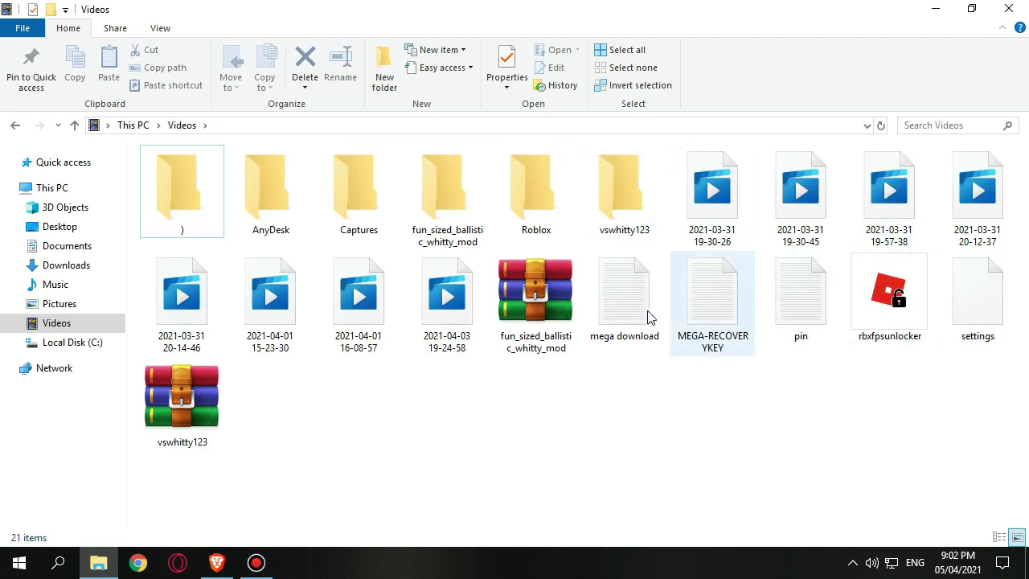
pyautogui.doubleClick(428, 194)
pyautogui.doubleClick(269, 7)
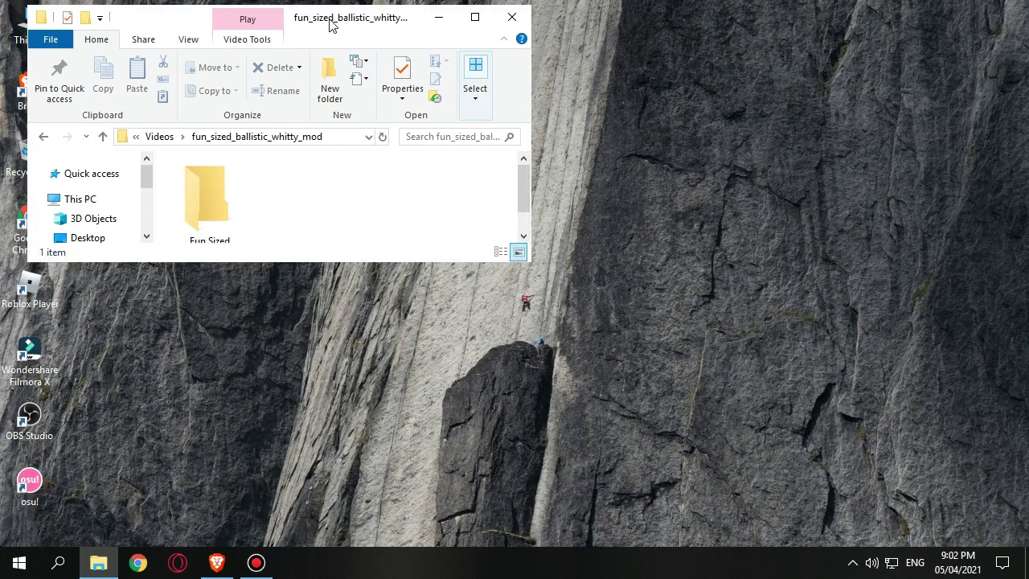
pyautogui.moveTo(373, 19); pyautogui.dragTo(1027, 24)
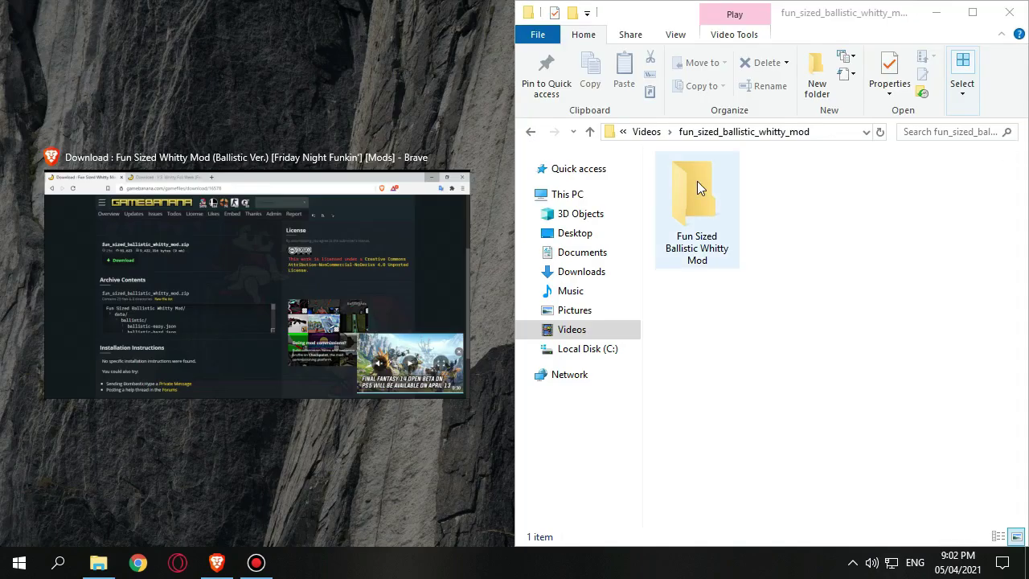
pyautogui.click(440, 567)
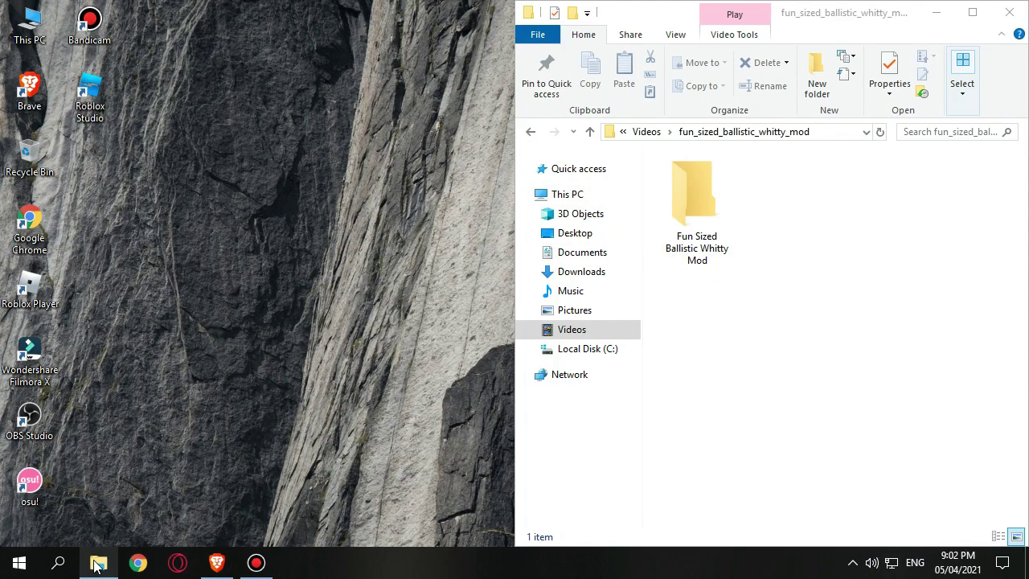
# Open a second File Explorer window and snap it to the left half of the desktop.
pyautogui.rightClick(96, 564)
pyautogui.click(332, 487)
pyautogui.moveTo(96, 566)
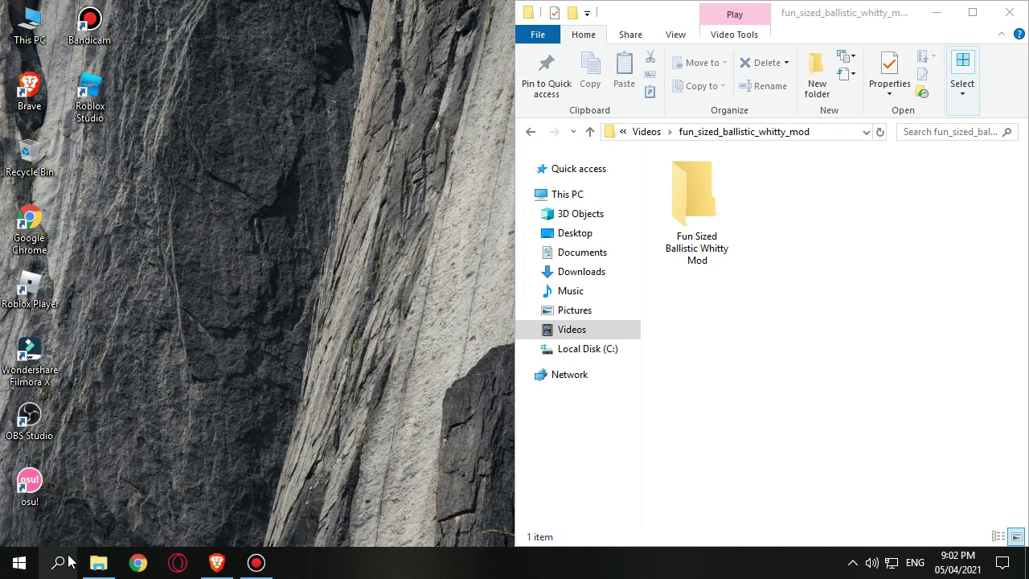
pyautogui.click(70, 562)
pyautogui.write('file')
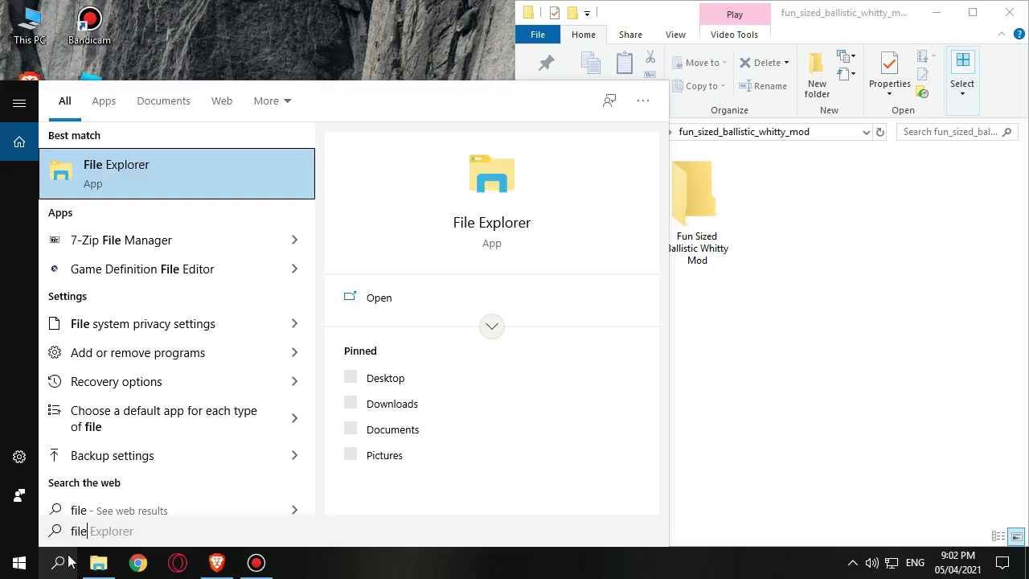
pyautogui.press('Return')
pyautogui.press('super+Left')
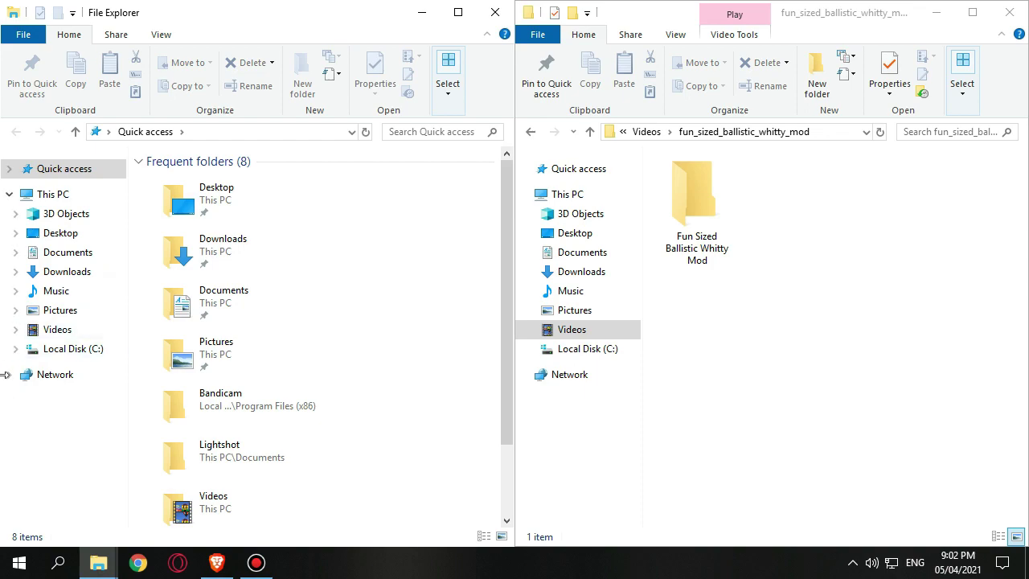
# Open the extracted vswhitty123 folder from Videos in the second File Explorer window.
pyautogui.click(60, 329)
pyautogui.scroll(-3, 184, 316)
pyautogui.scroll(-2, 184, 316)
pyautogui.scroll(5, 328, 314)
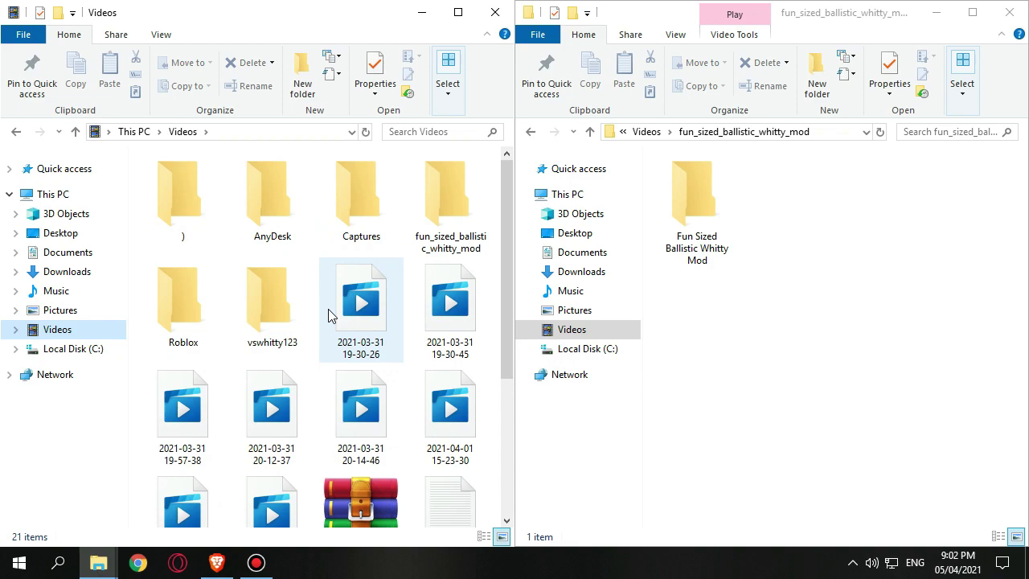
pyautogui.rightClick(263, 297)
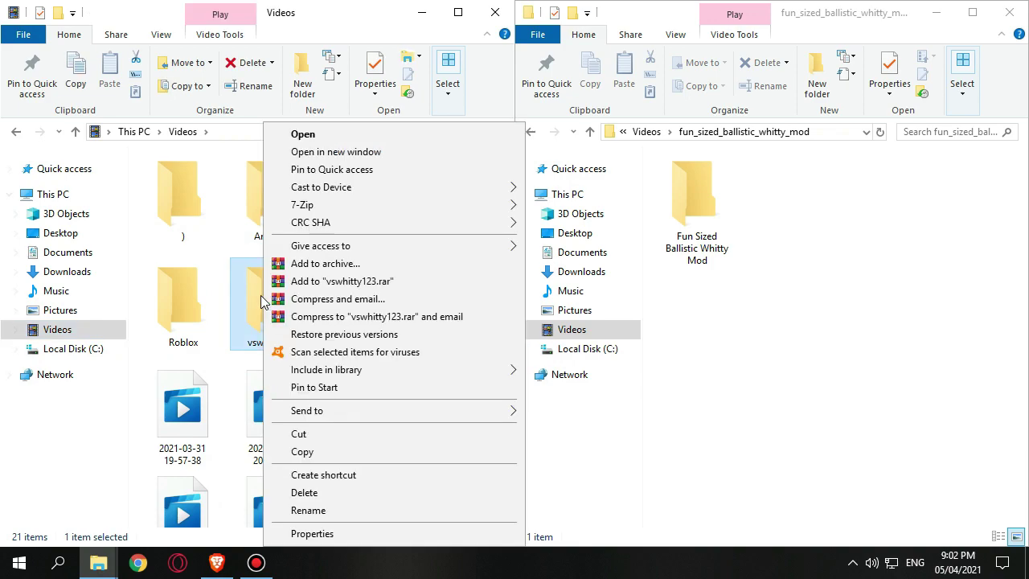
pyautogui.click(258, 283)
pyautogui.doubleClick(259, 283)
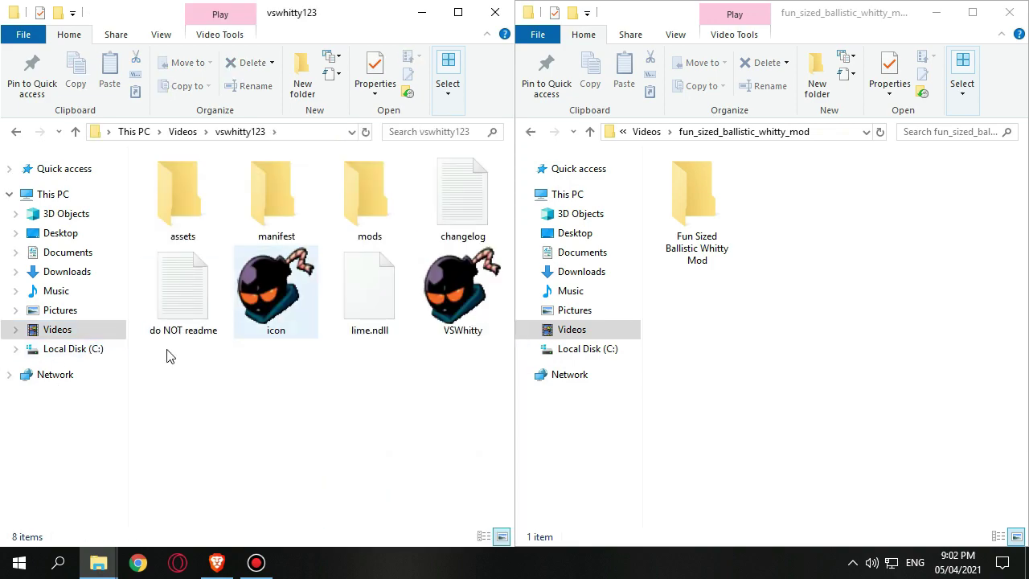
# Open the whitty folder inside Fun Sized Ballistic Whitty Mod and copy the boyfriendPort image.
pyautogui.click(704, 191)
pyautogui.doubleClick(704, 193)
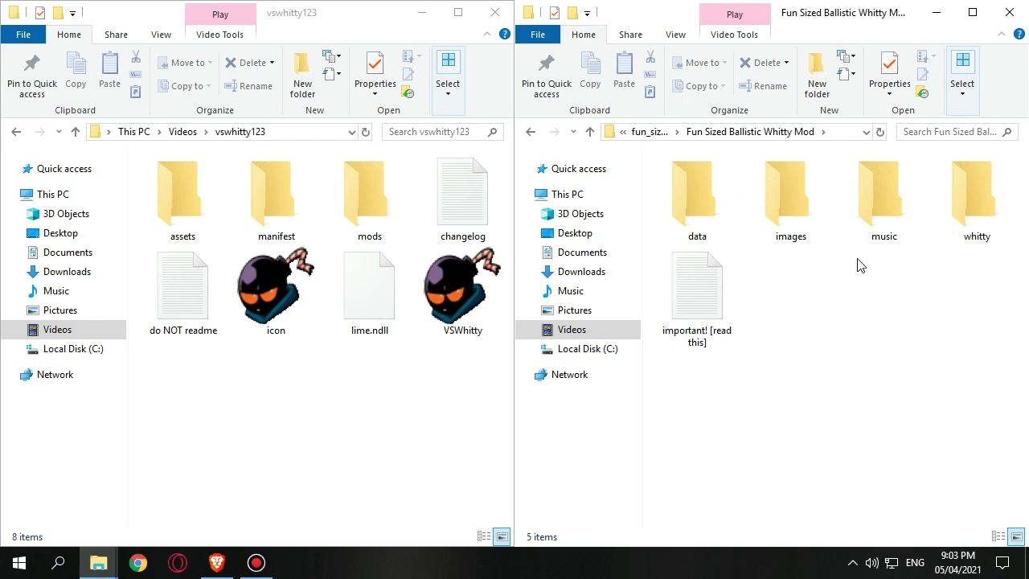
pyautogui.doubleClick(980, 207)
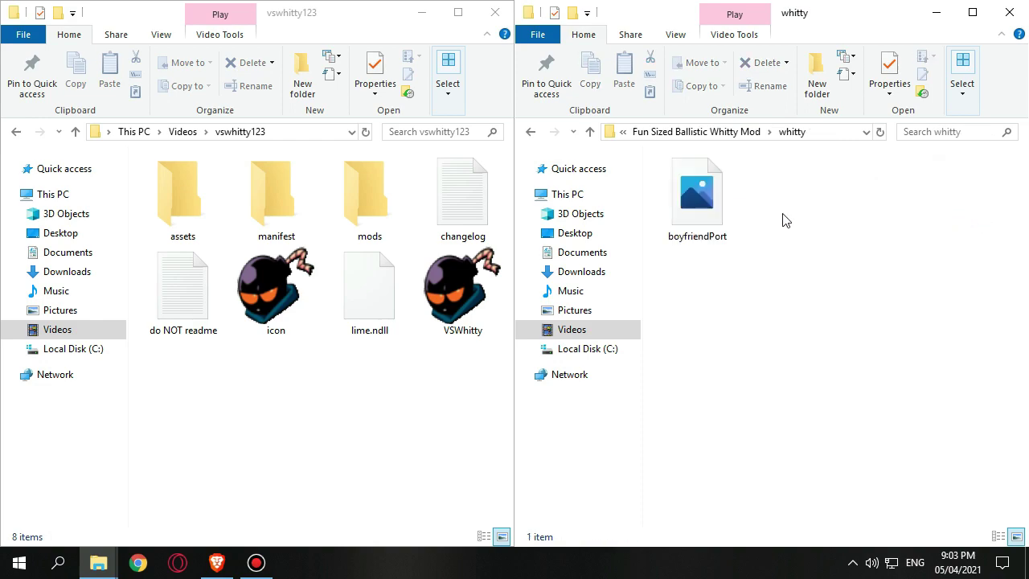
pyautogui.rightClick(688, 189)
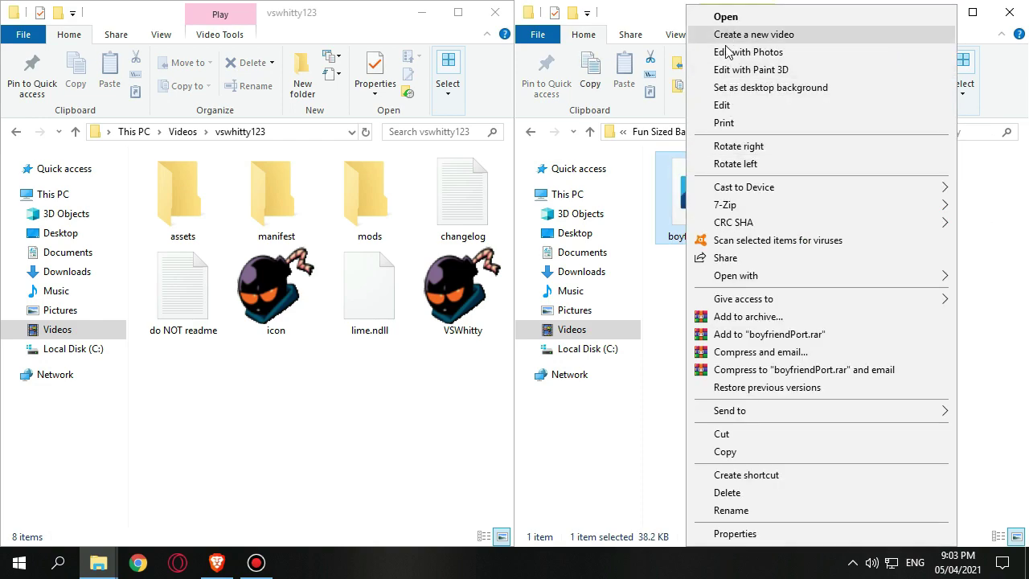
pyautogui.click(726, 452)
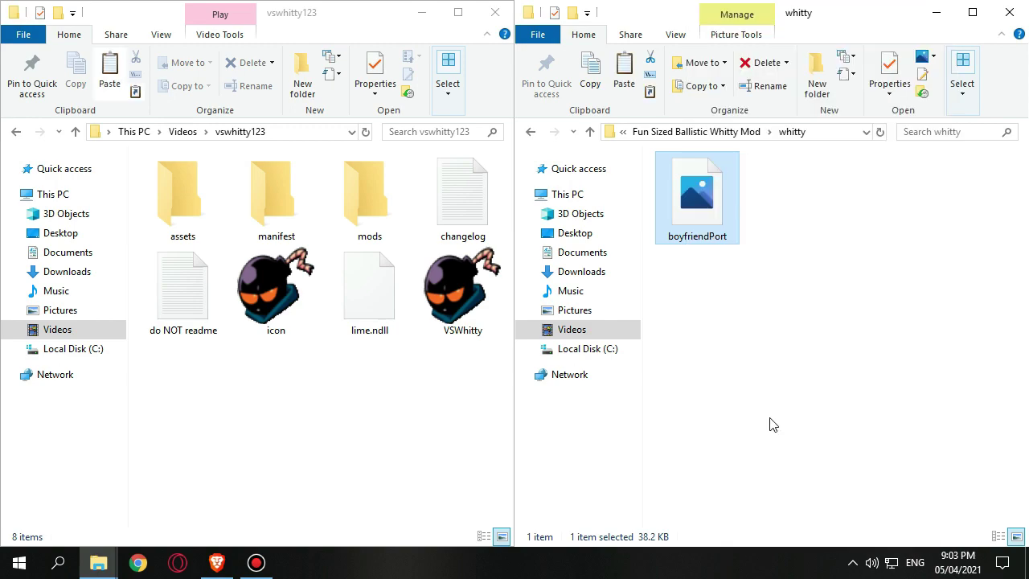
# Paste boyfriendPort into the vswhitty123 game's assets > bonusWeek > images folder, replacing the existing file.
pyautogui.doubleClick(180, 194)
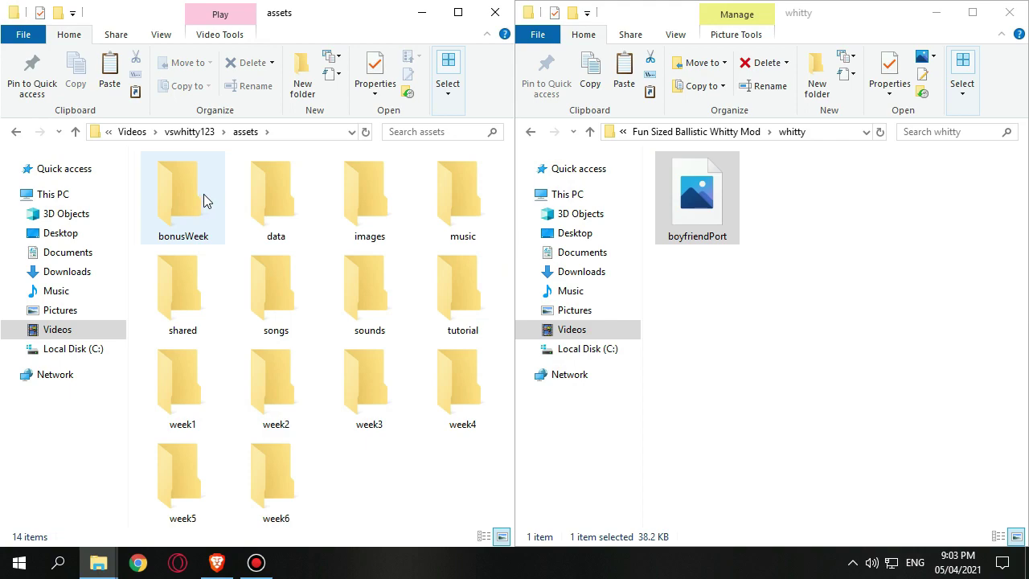
pyautogui.doubleClick(204, 194)
pyautogui.doubleClick(203, 194)
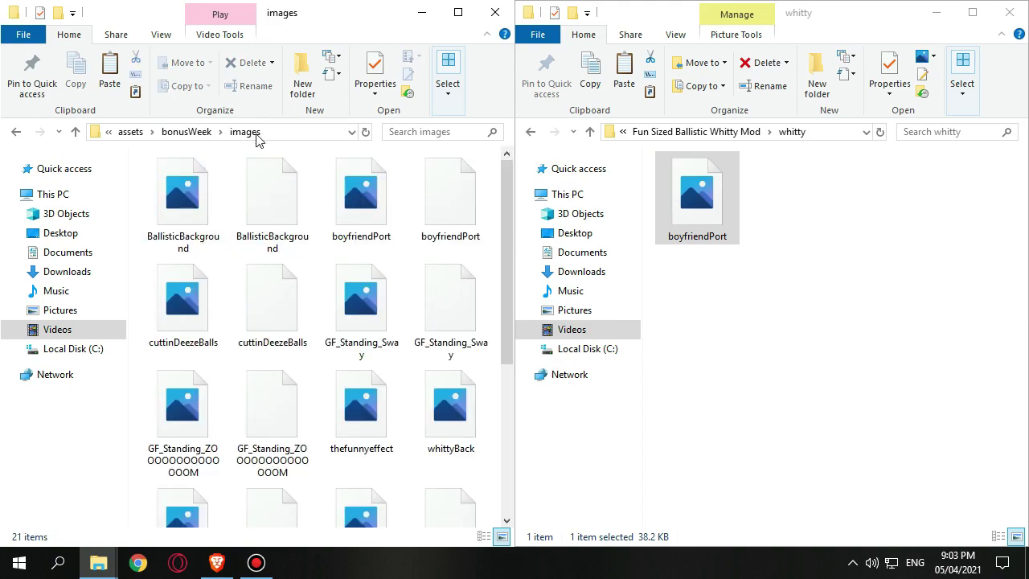
pyautogui.rightClick(244, 134)
pyautogui.click(150, 227)
pyautogui.moveTo(139, 367); pyautogui.dragTo(135, 516)
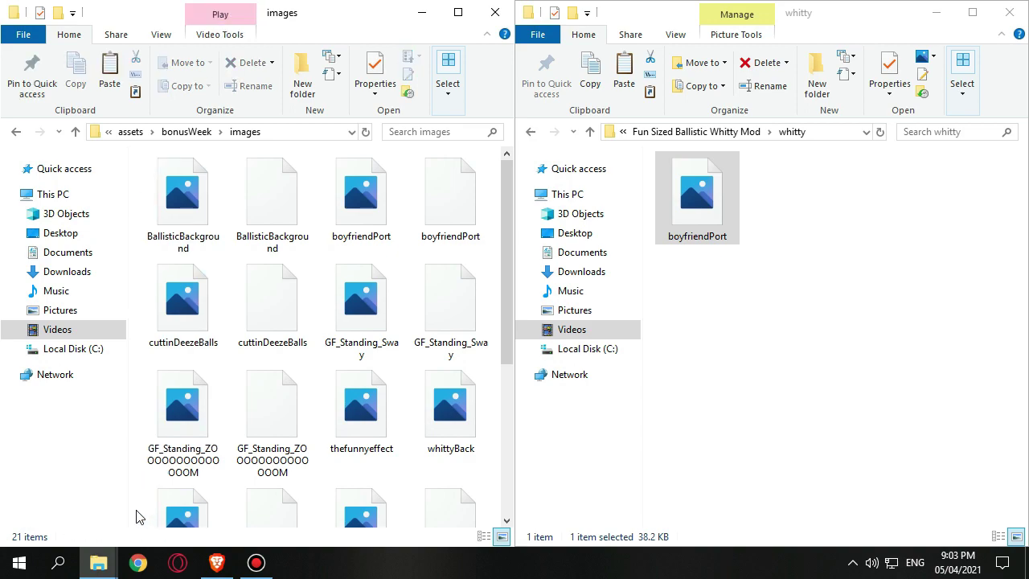
pyautogui.rightClick(496, 215)
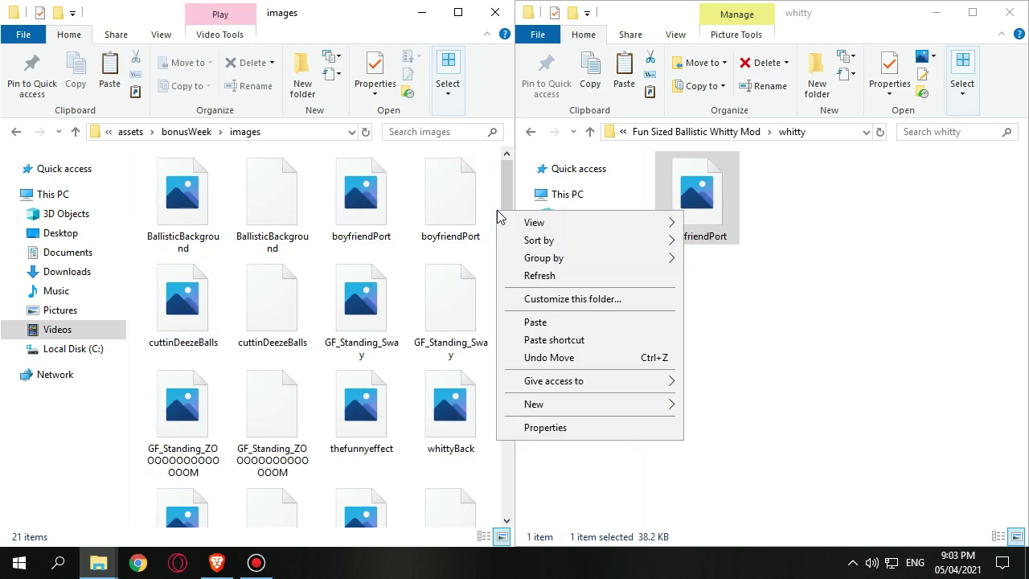
pyautogui.click(521, 321)
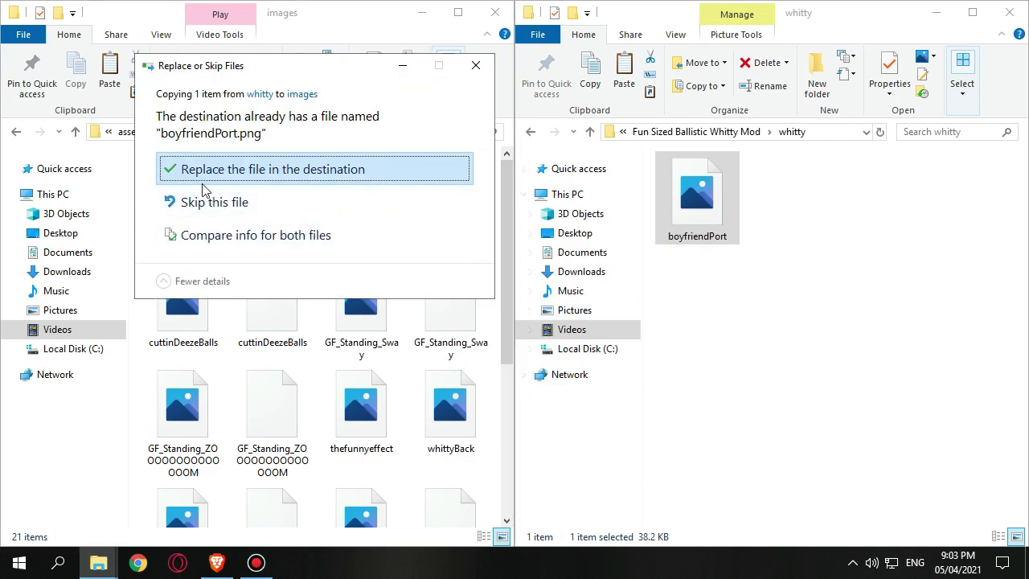
pyautogui.click(300, 169)
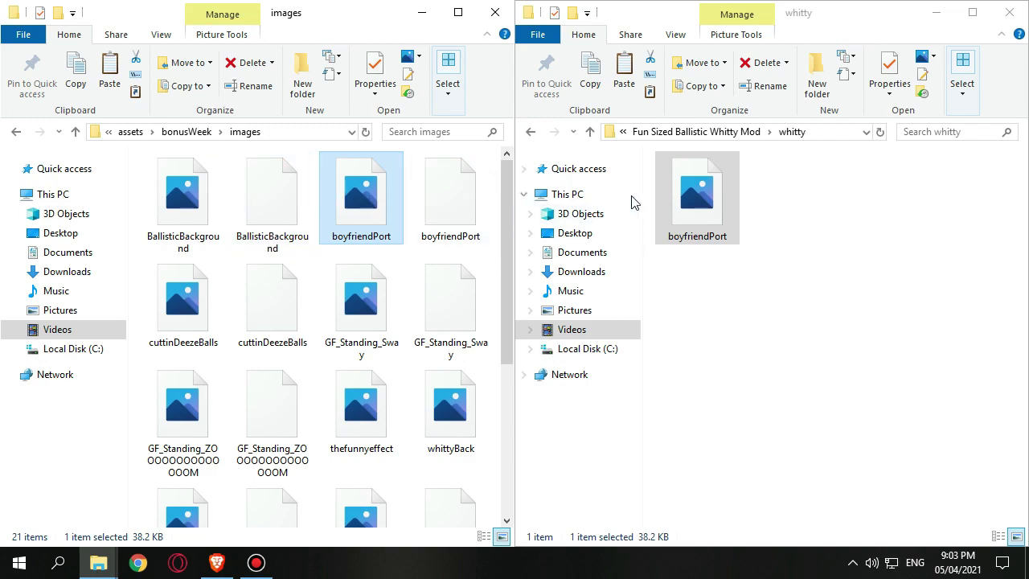
# Return the mod window to the Fun Sized Ballistic Whitty Mod folder and the game window to vswhitty123's assets folder.
pyautogui.click(702, 131)
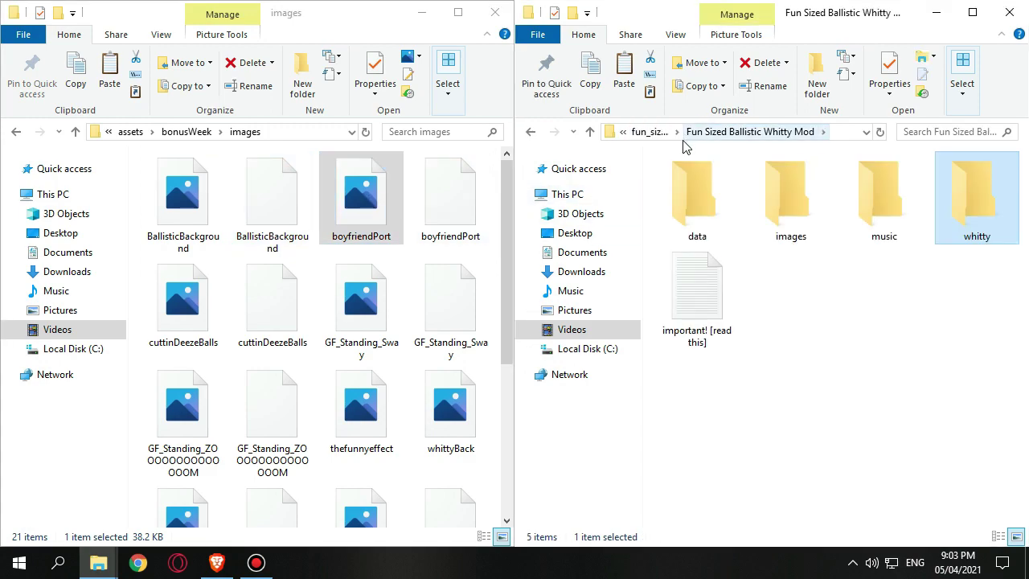
pyautogui.click(186, 132)
pyautogui.click(192, 133)
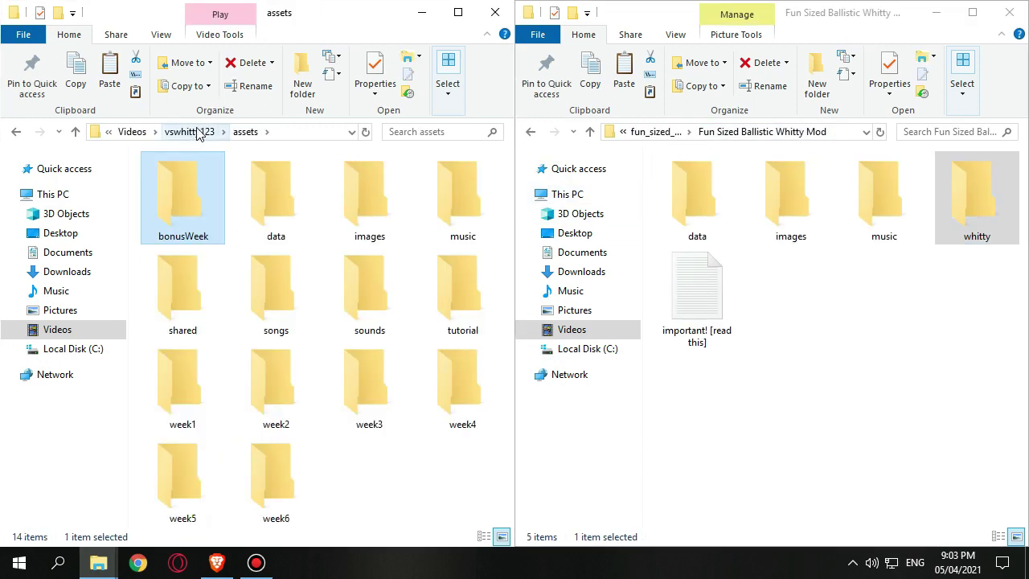
pyautogui.click(219, 134)
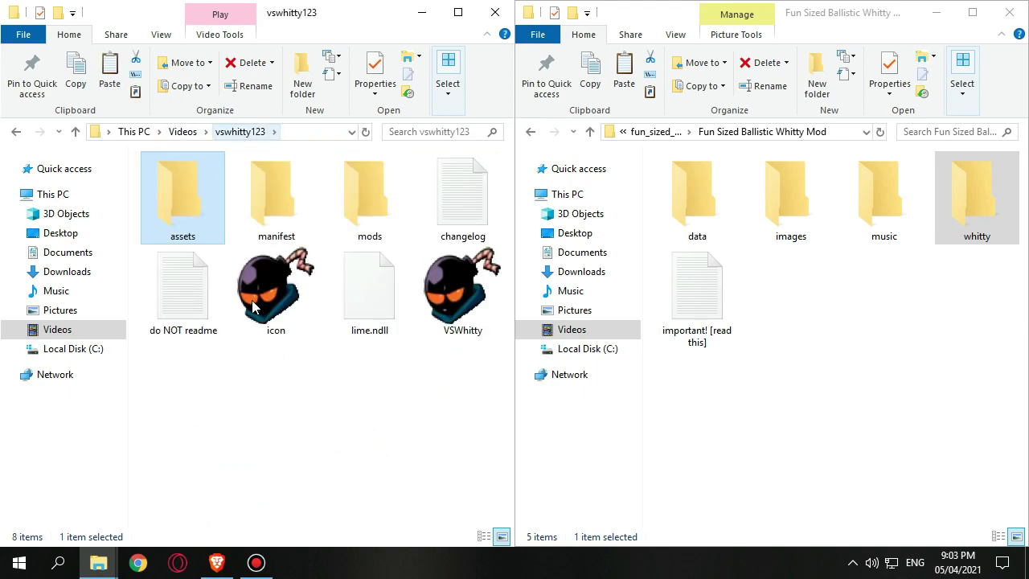
pyautogui.click(181, 132)
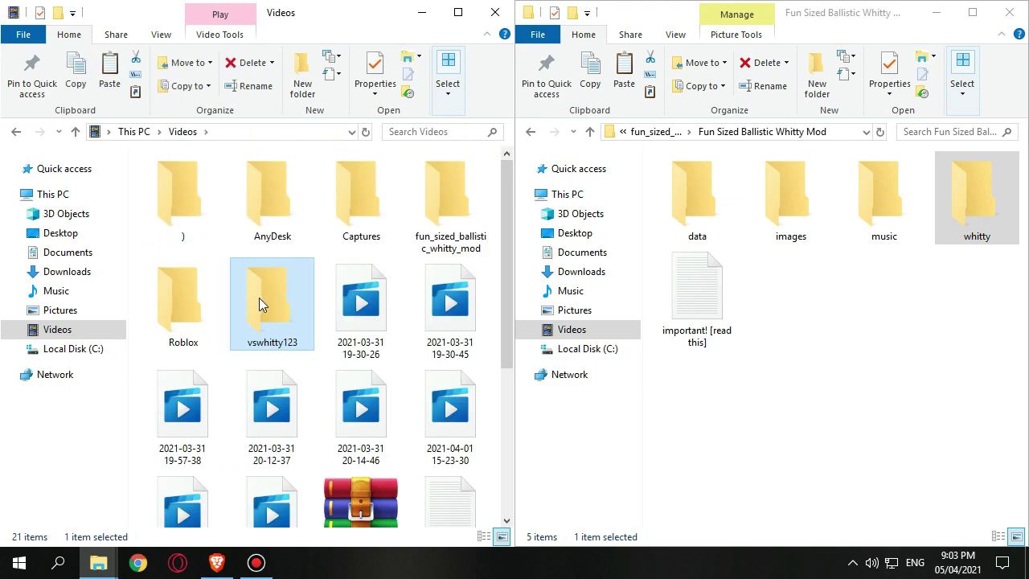
pyautogui.doubleClick(259, 297)
pyautogui.doubleClick(172, 171)
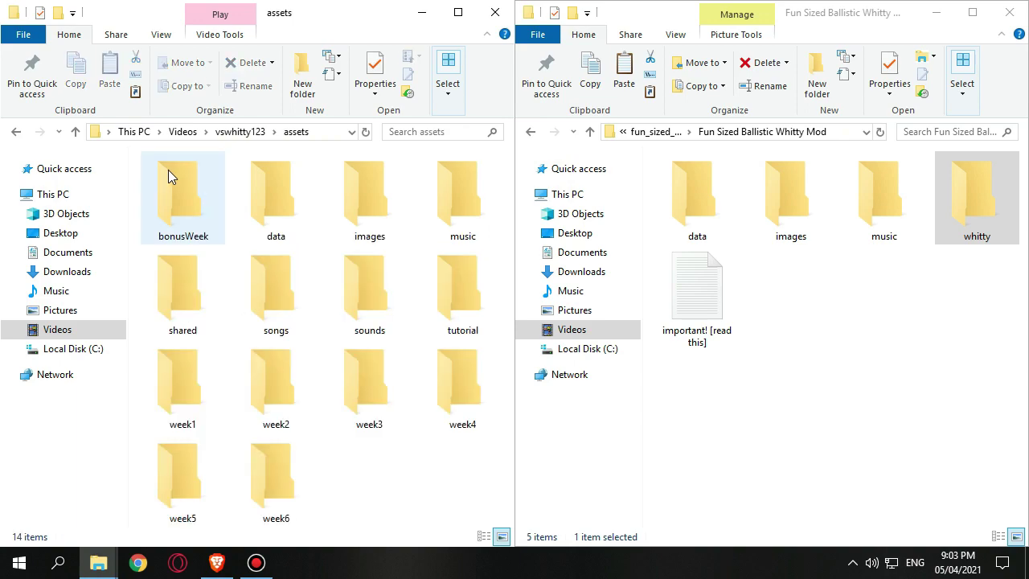
# Open the mod's music folder and copy both Lo-Fight_Inst and Lo-Fight_Voices.
pyautogui.doubleClick(876, 207)
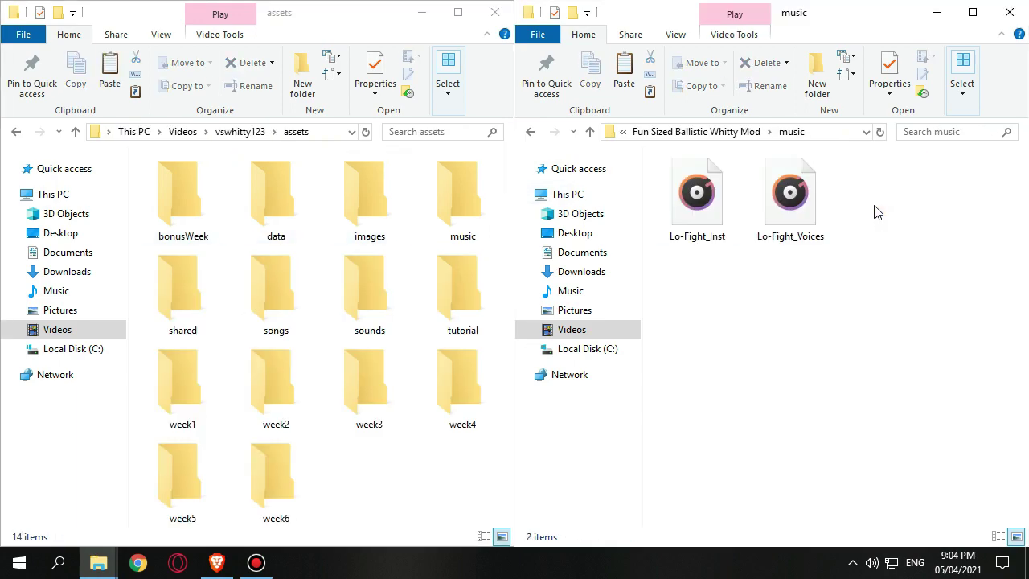
pyautogui.click(816, 229)
pyautogui.click(885, 180)
pyautogui.click(813, 213)
pyautogui.moveTo(890, 172); pyautogui.dragTo(666, 281)
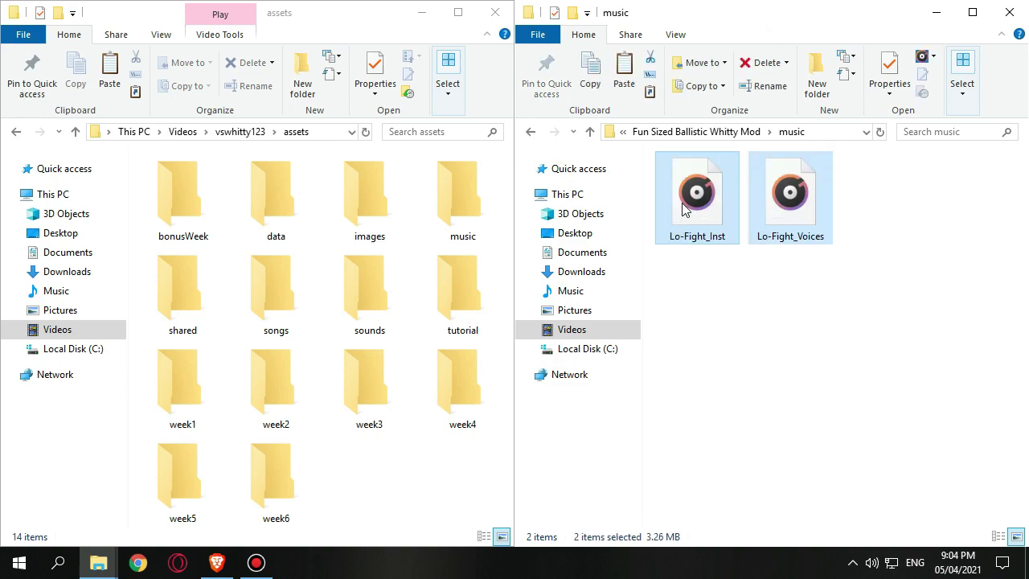
pyautogui.rightClick(684, 209)
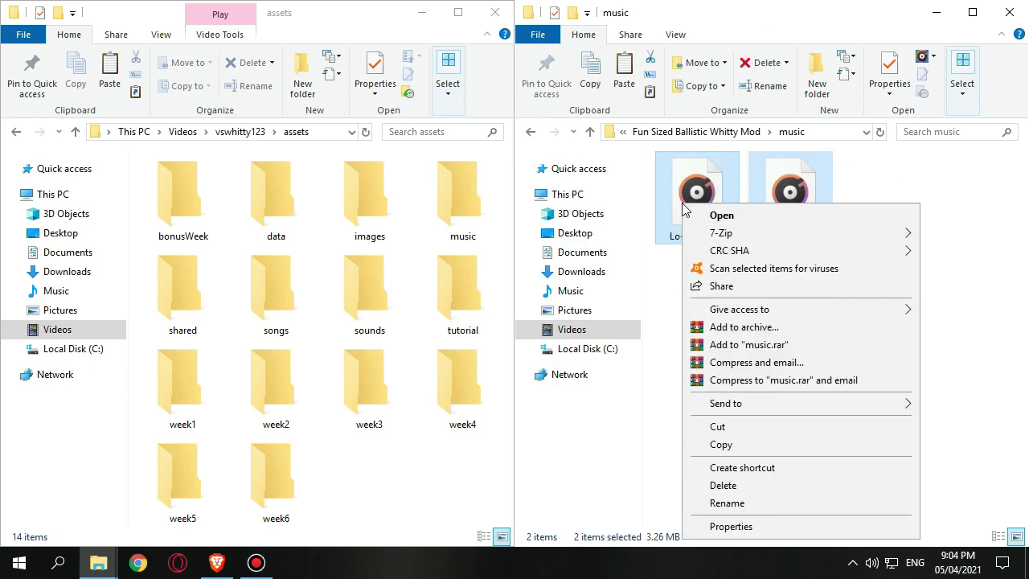
pyautogui.click(722, 445)
pyautogui.click(710, 439)
pyautogui.click(402, 474)
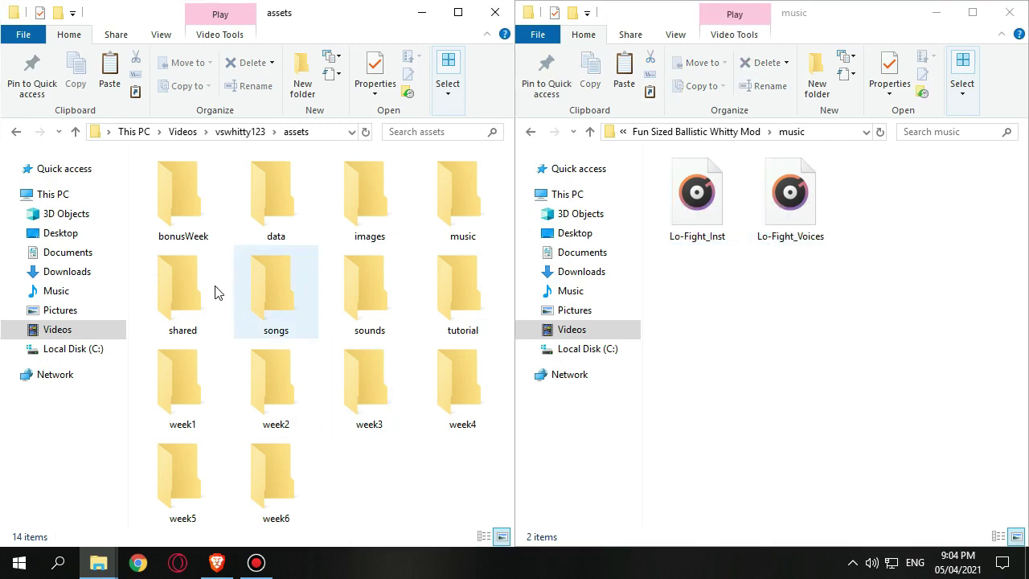
pyautogui.doubleClick(183, 292)
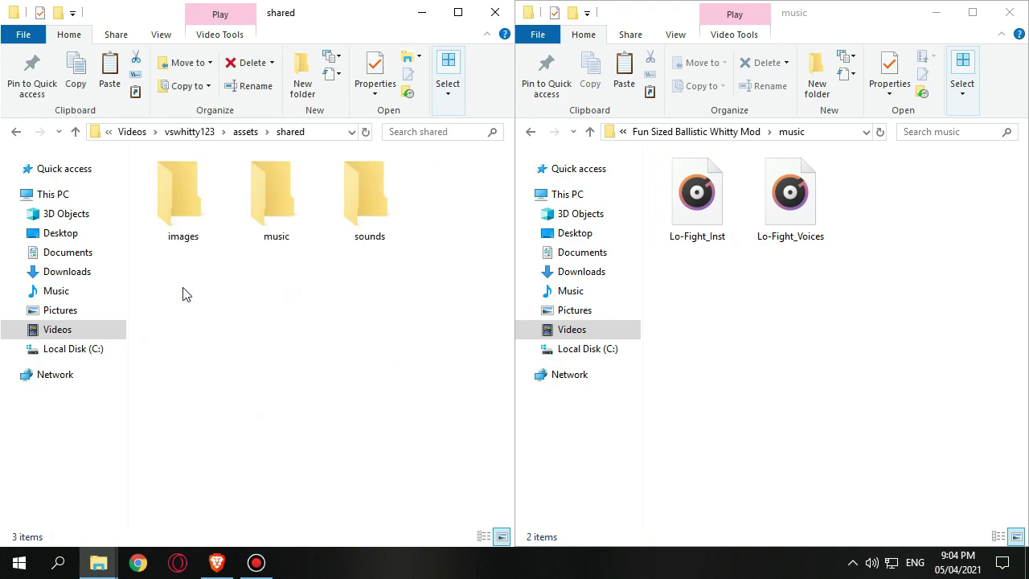
pyautogui.doubleClick(263, 192)
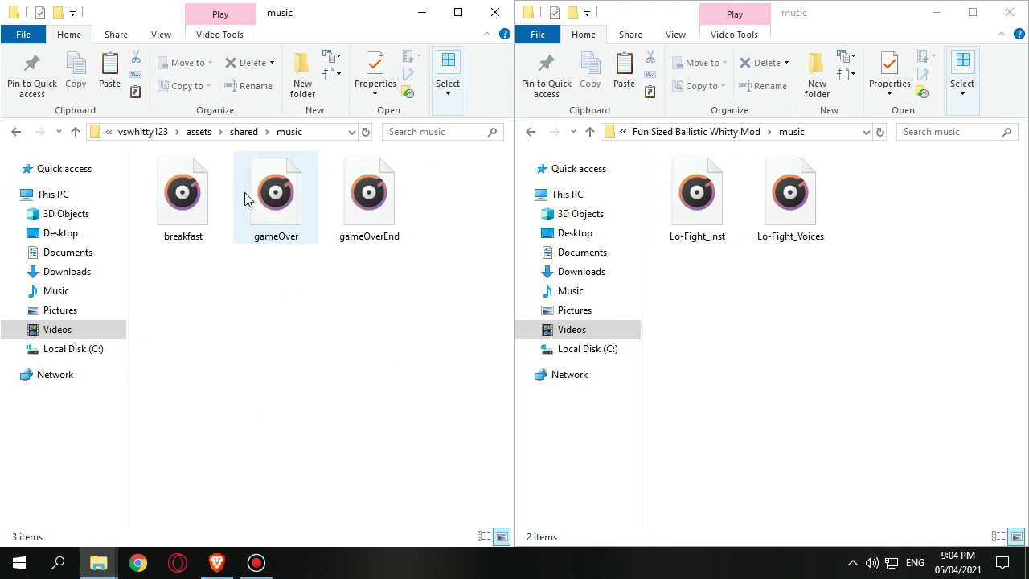
pyautogui.click(198, 134)
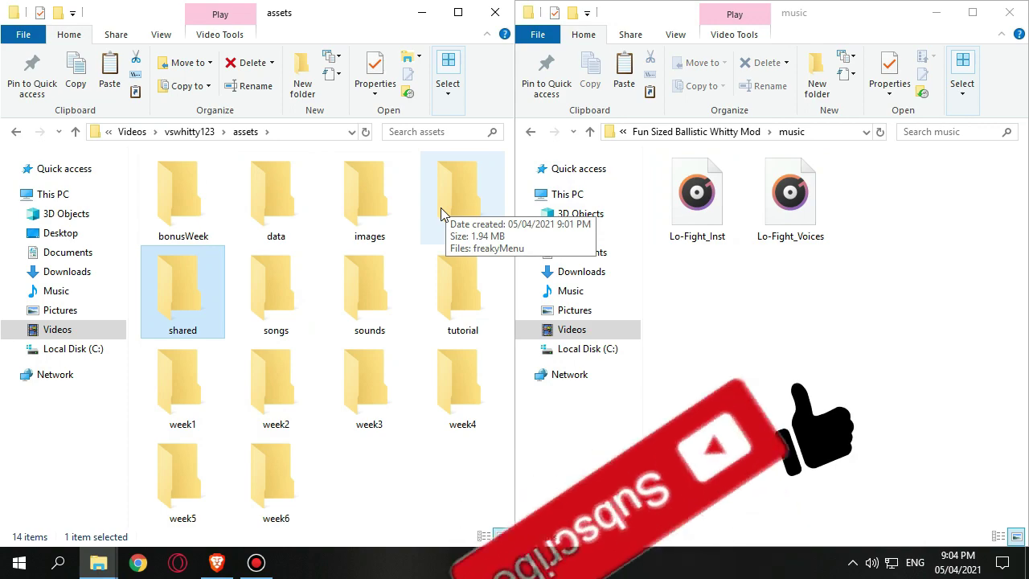
pyautogui.doubleClick(462, 203)
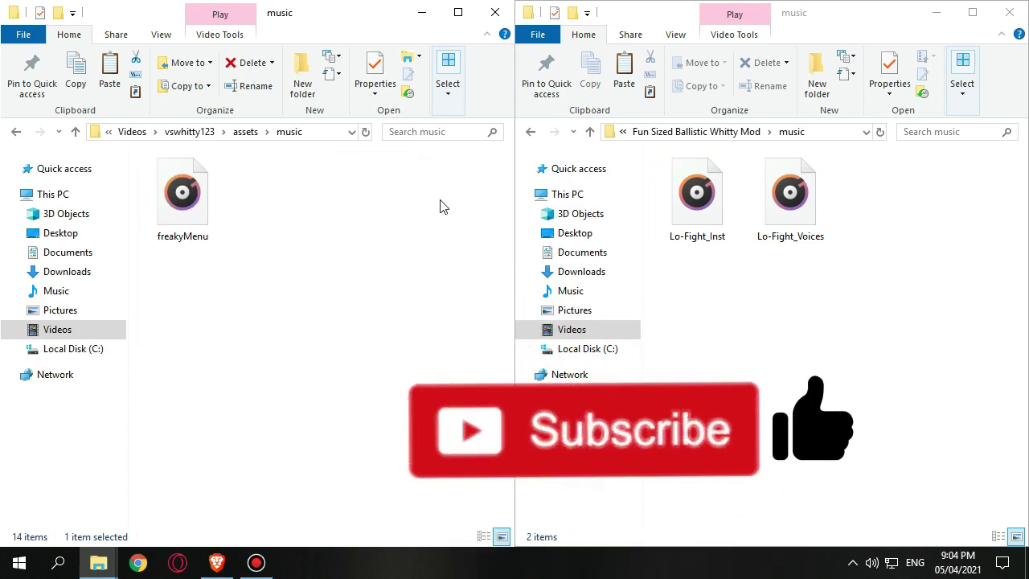
pyautogui.click(241, 132)
# Paste the two copied Lo-Fight audio files into the game's assets > songs > lo-fight folder.
pyautogui.doubleClick(282, 290)
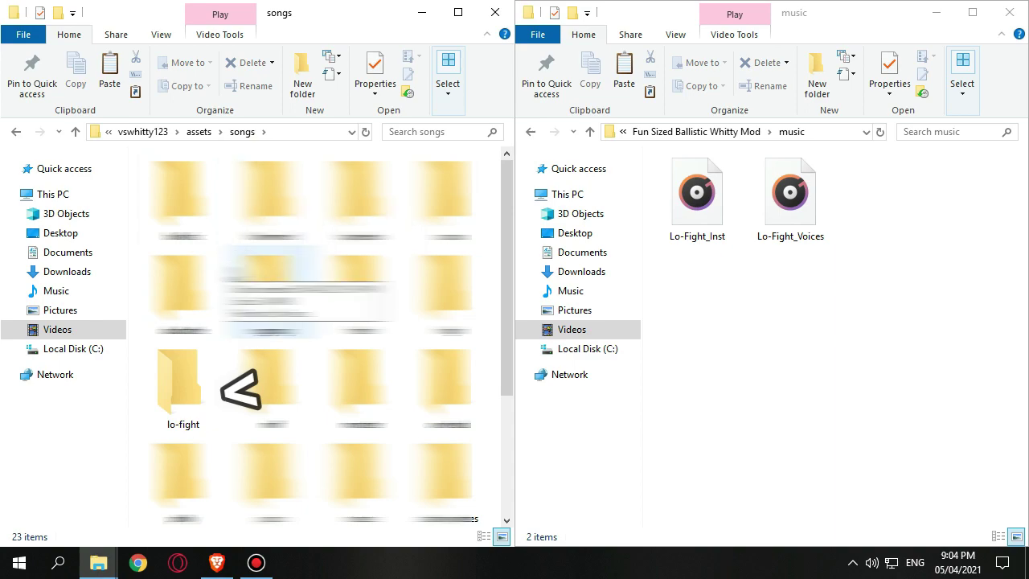
pyautogui.click(177, 386)
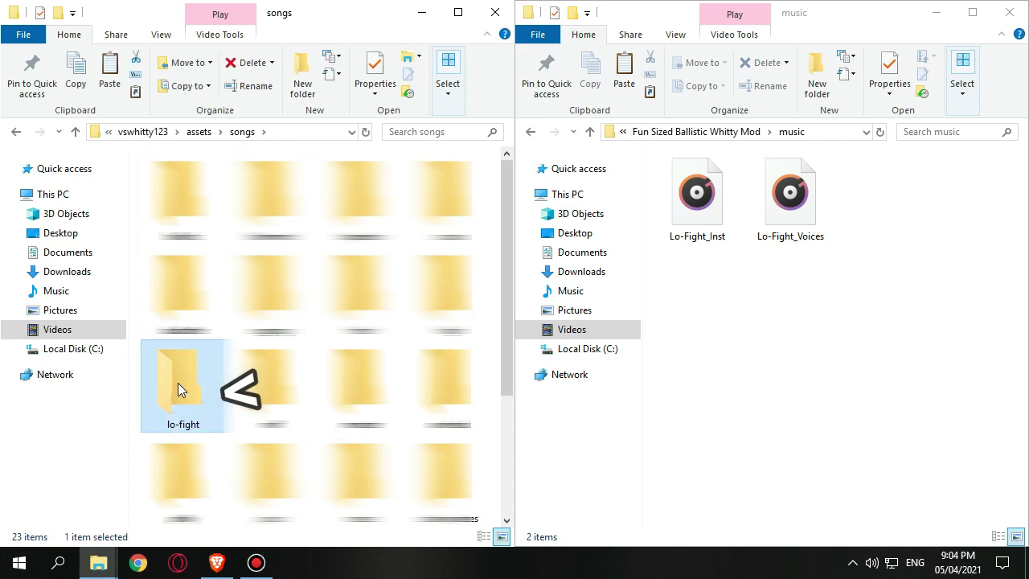
pyautogui.doubleClick(178, 386)
pyautogui.rightClick(198, 274)
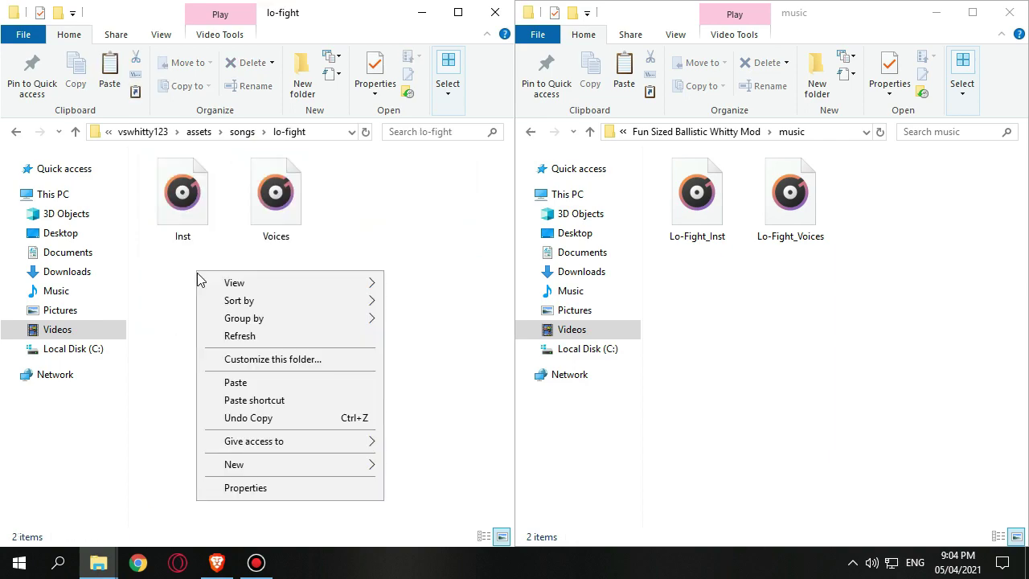
pyautogui.click(220, 383)
pyautogui.click(237, 322)
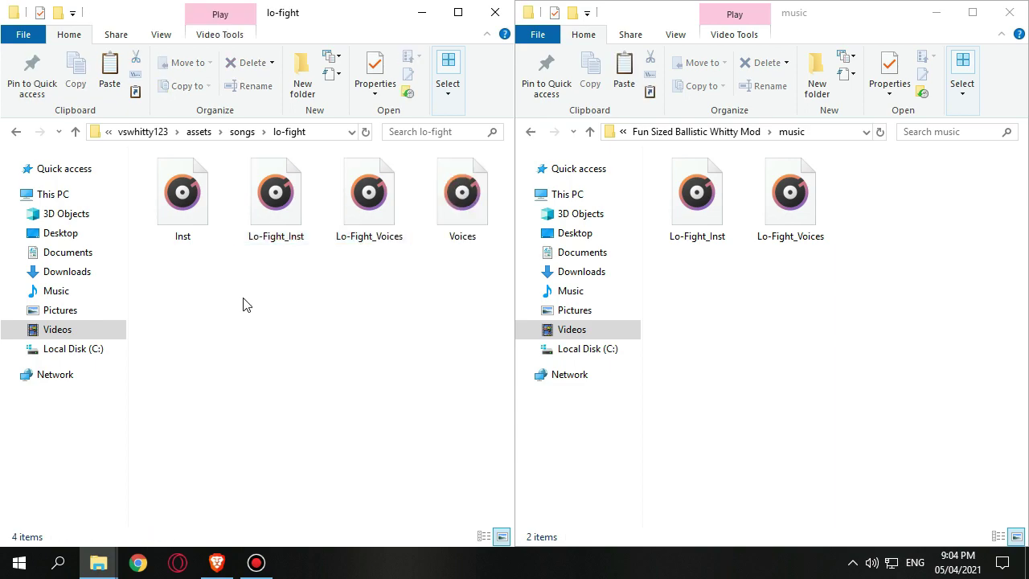
# Delete the game's original Inst and Voices files from the lo-fight folder.
pyautogui.click(192, 219)
pyautogui.rightClick(193, 217)
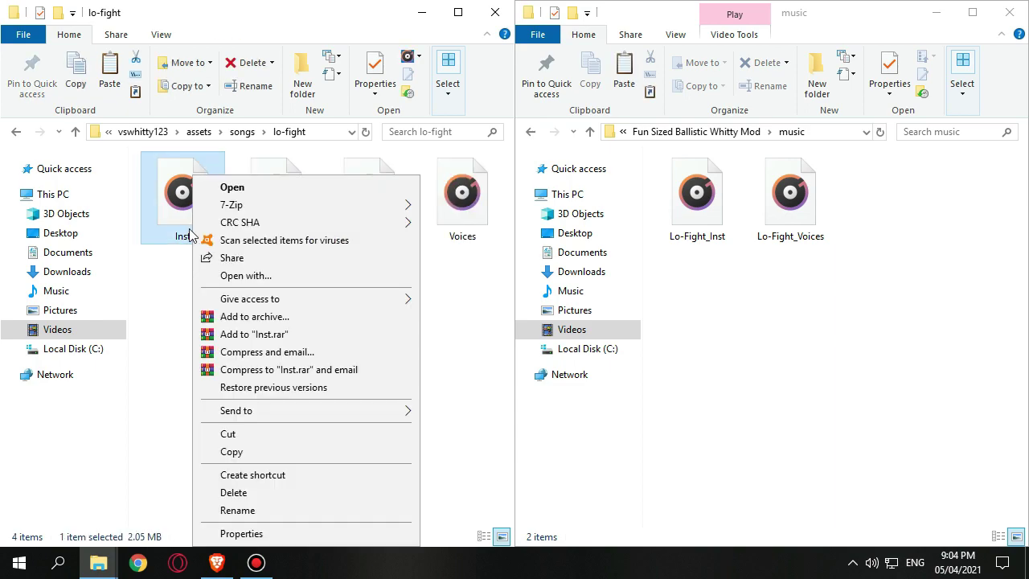
pyautogui.click(216, 490)
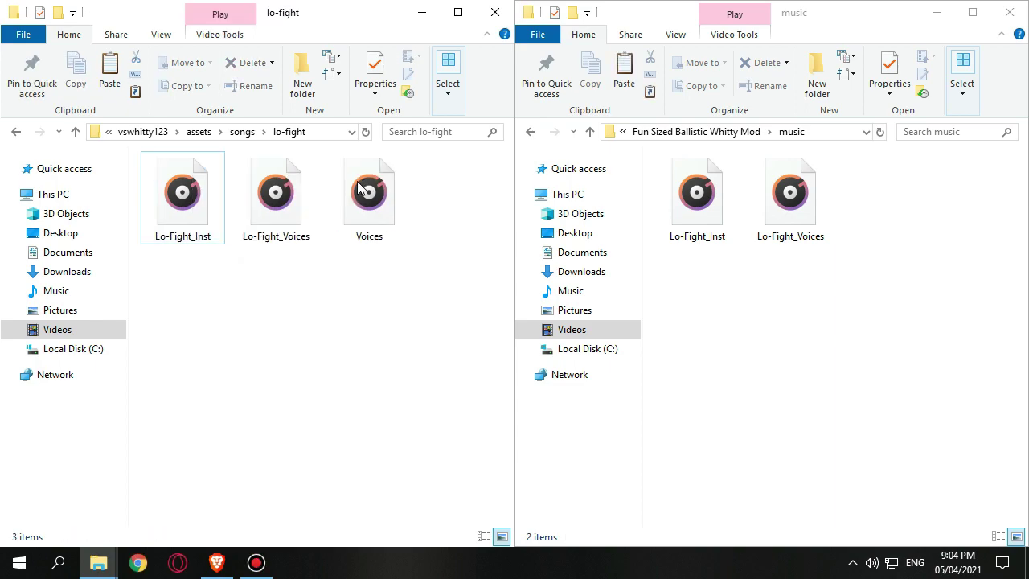
pyautogui.rightClick(358, 183)
pyautogui.click(386, 490)
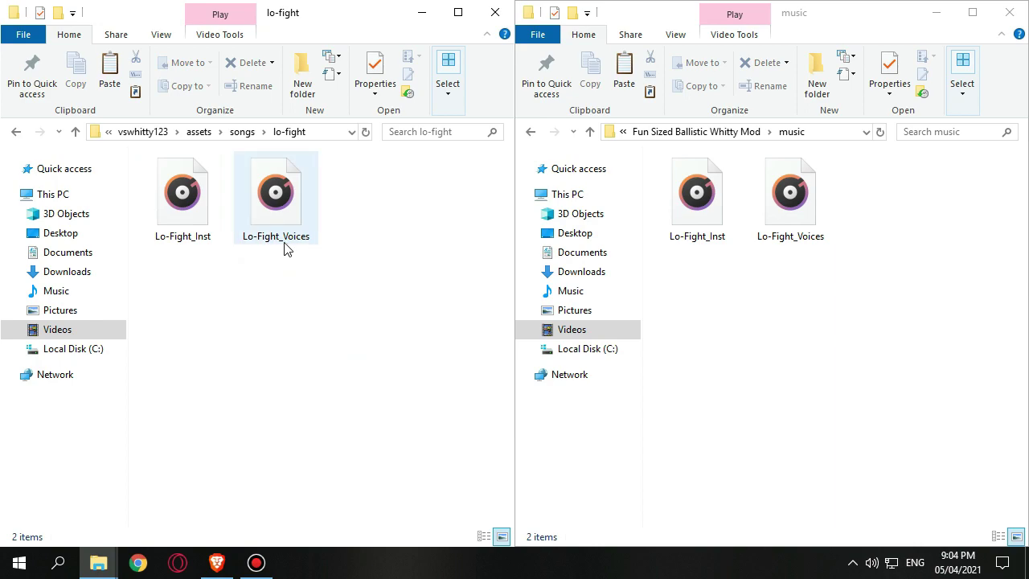
# Rename Lo-Fight_Inst to Inst and Lo-Fight_Voices to Voices in the game's lo-fight folder.
pyautogui.click(198, 241)
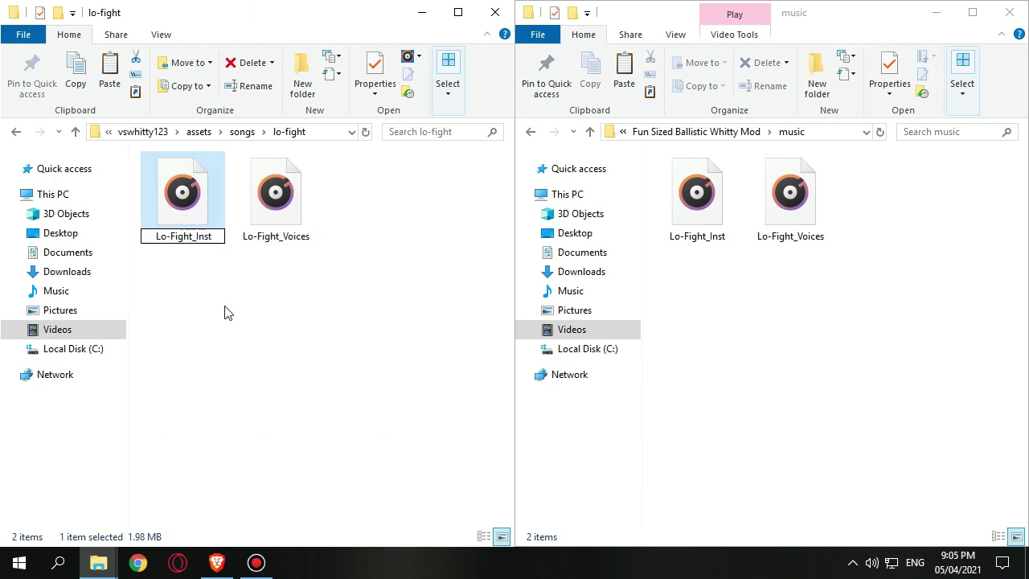
pyautogui.click(282, 245)
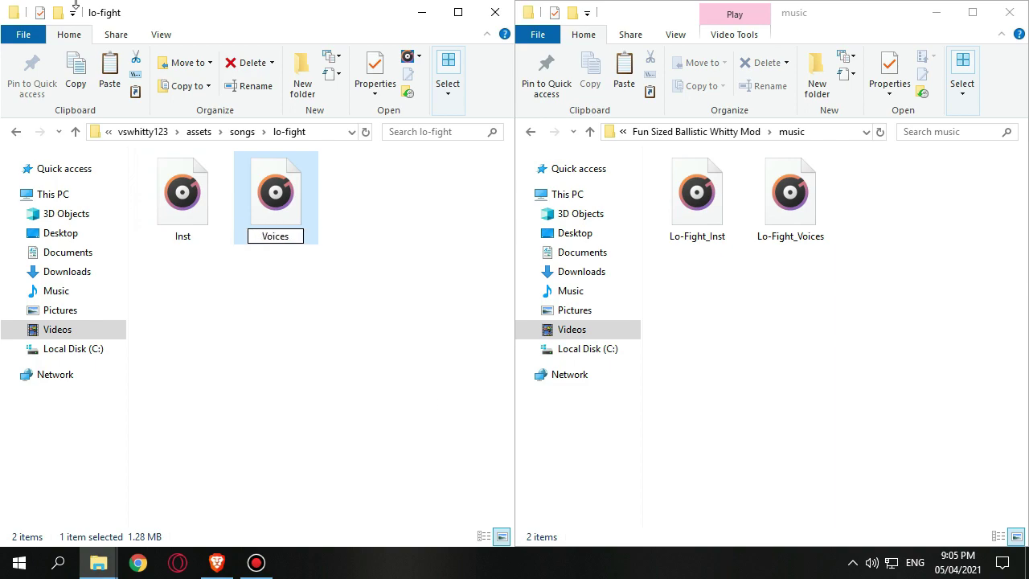
# Return the game window to the assets folder and open the mod's images folder in the other window.
pyautogui.click(201, 131)
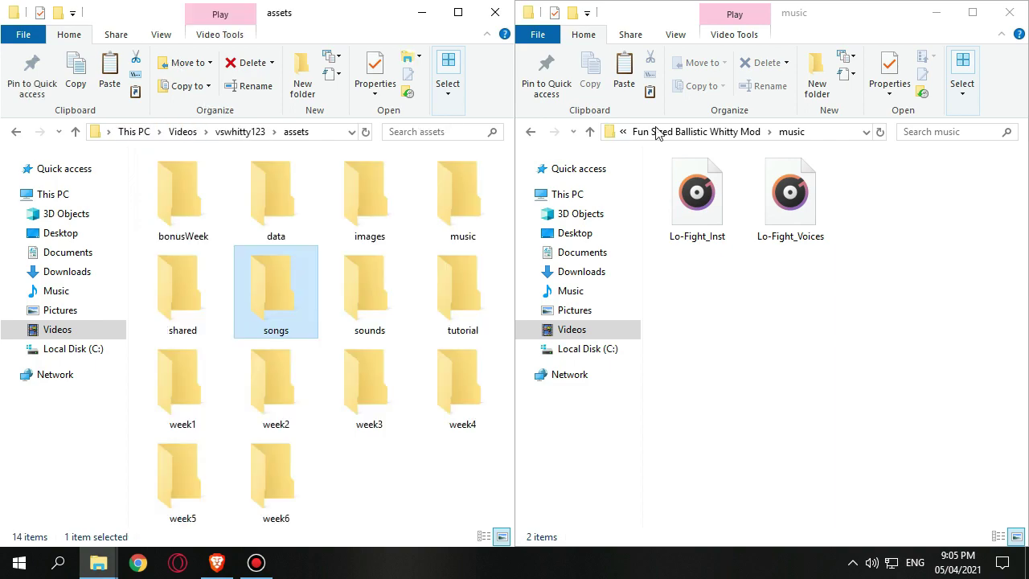
pyautogui.click(647, 131)
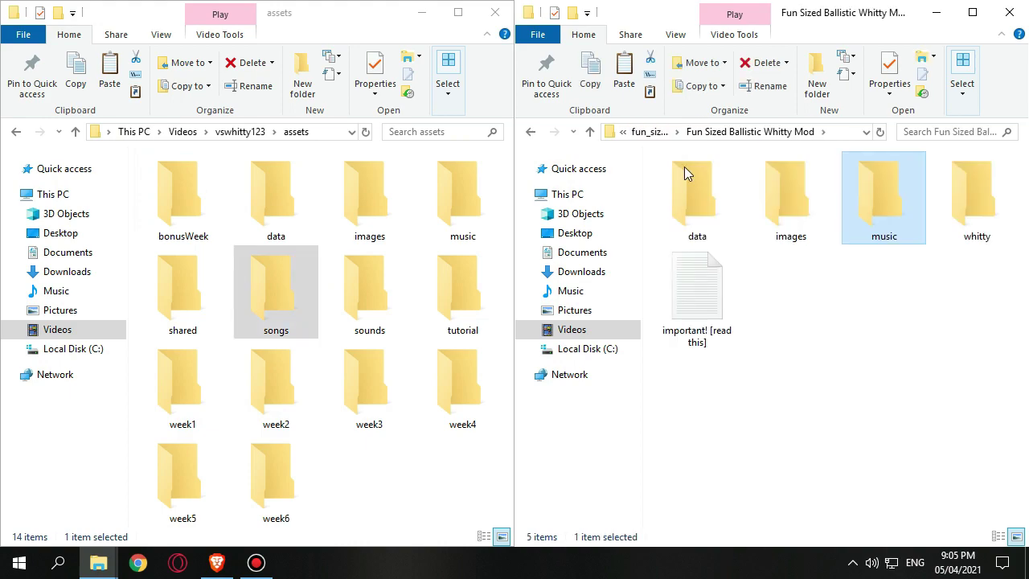
pyautogui.doubleClick(790, 192)
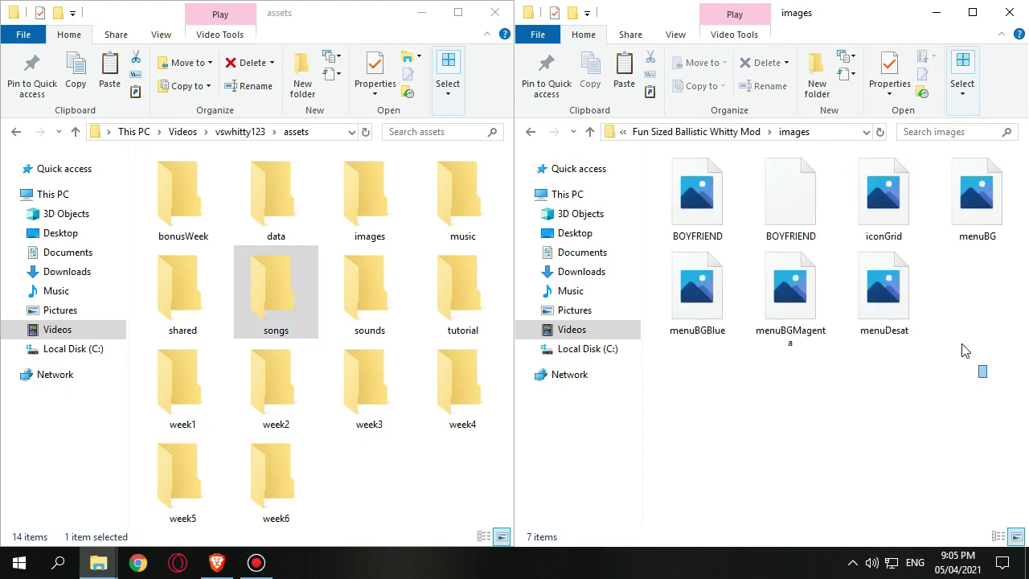
# Copy all seven files in the mod's images folder.
pyautogui.moveTo(1007, 359); pyautogui.dragTo(684, 157)
pyautogui.rightClick(701, 216)
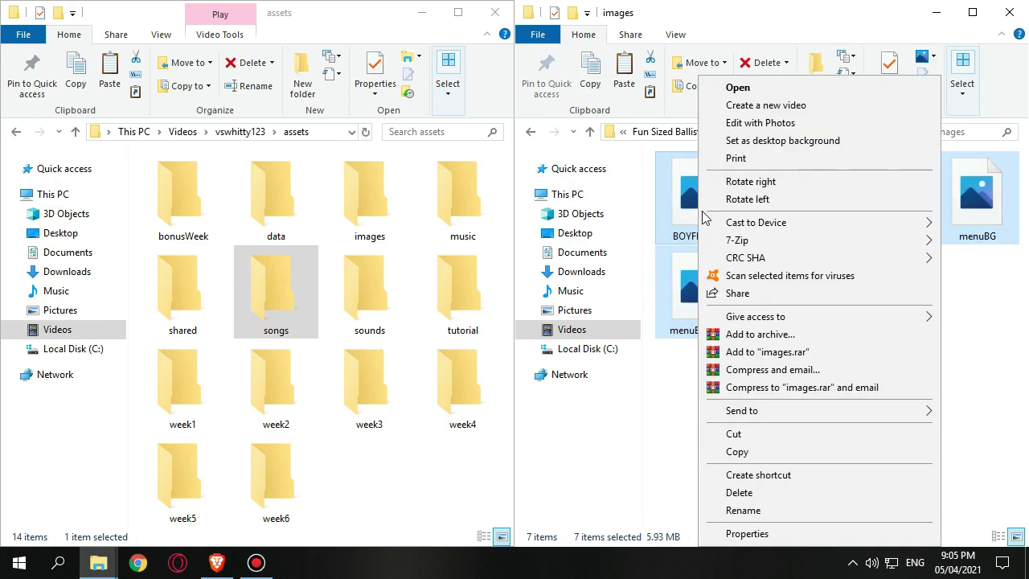
pyautogui.click(764, 452)
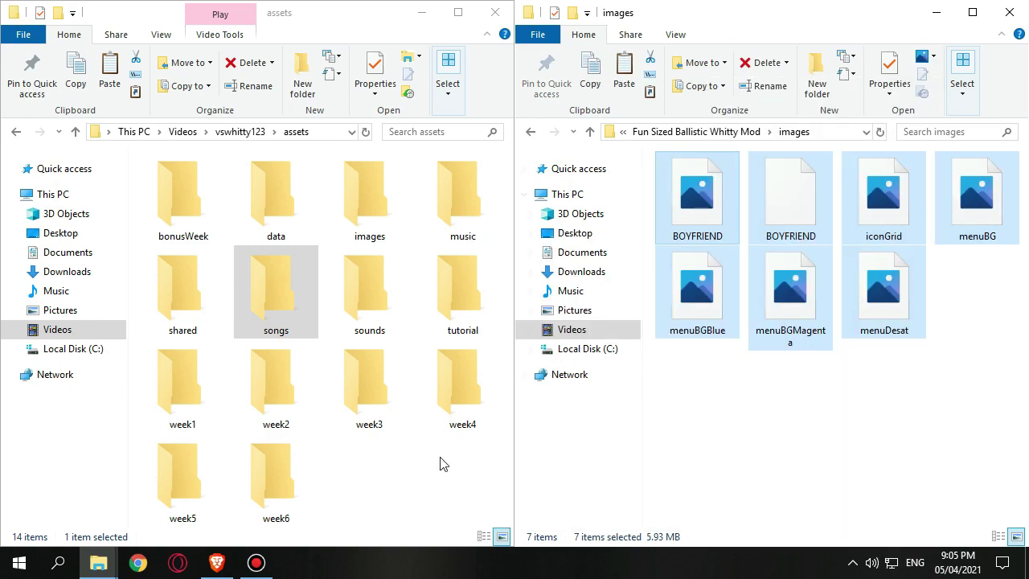
# Paste the copied image files into the game's assets > shared > images folder, replacing the files with the same names.
pyautogui.doubleClick(200, 291)
pyautogui.click(203, 203)
pyautogui.doubleClick(203, 203)
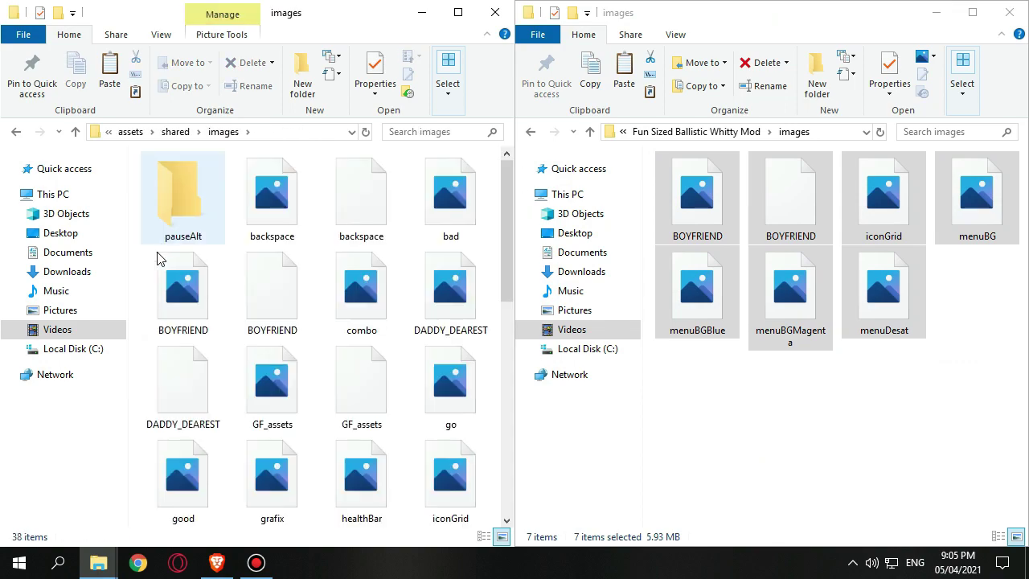
pyautogui.rightClick(139, 299)
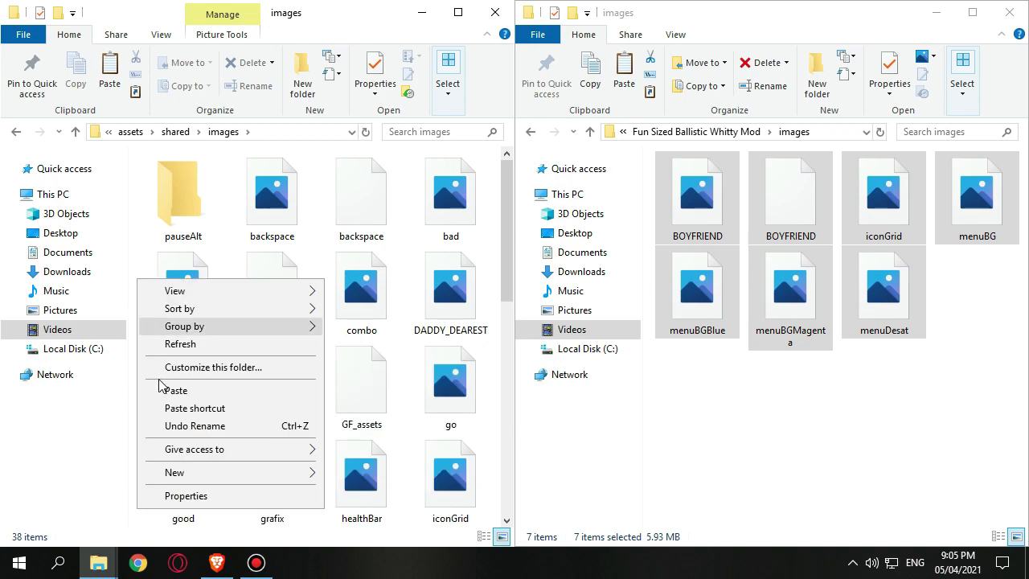
pyautogui.click(172, 409)
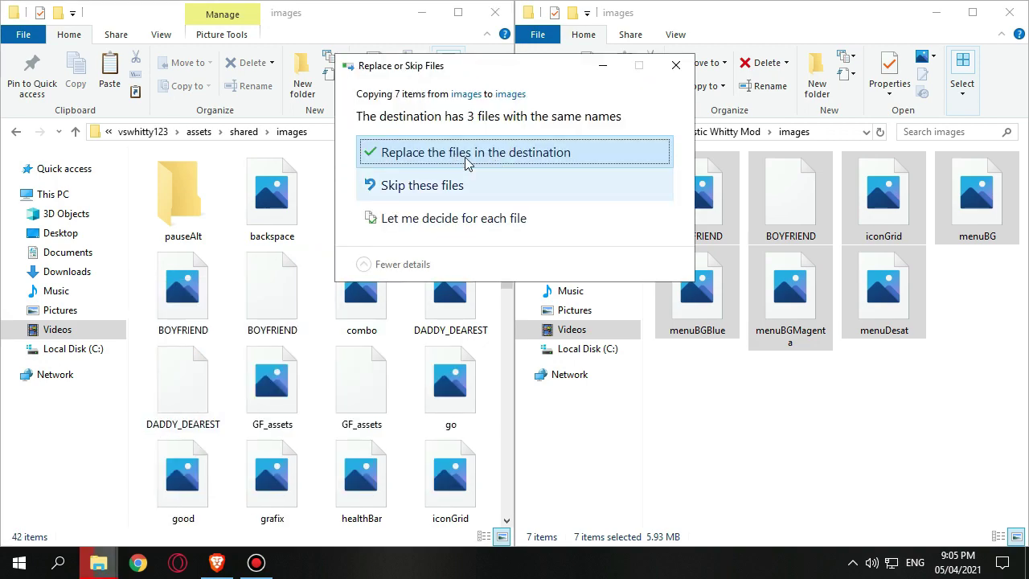
pyautogui.click(482, 151)
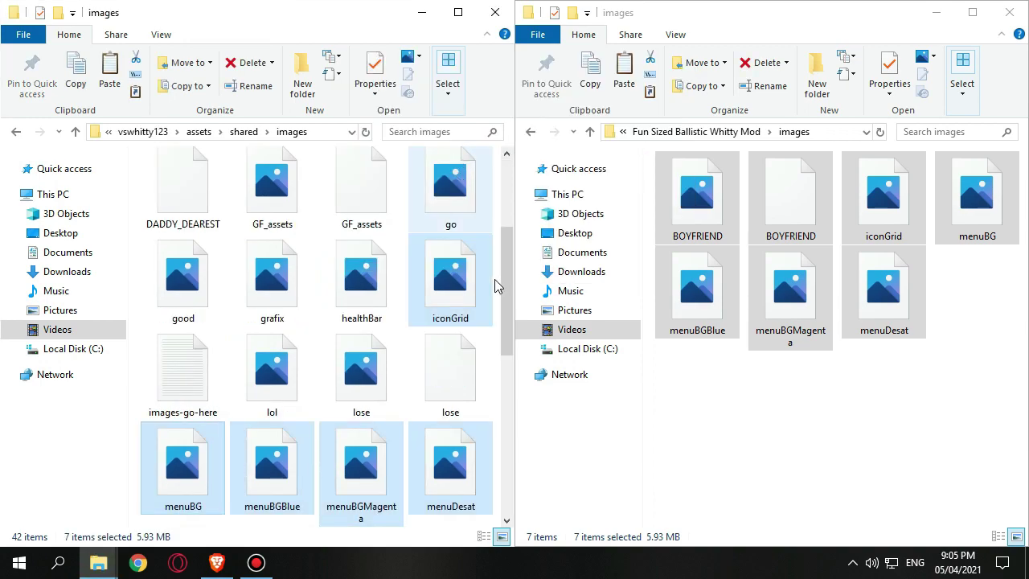
# Return the game window to the assets folder and open the mod's data folder in the other window.
pyautogui.click(210, 134)
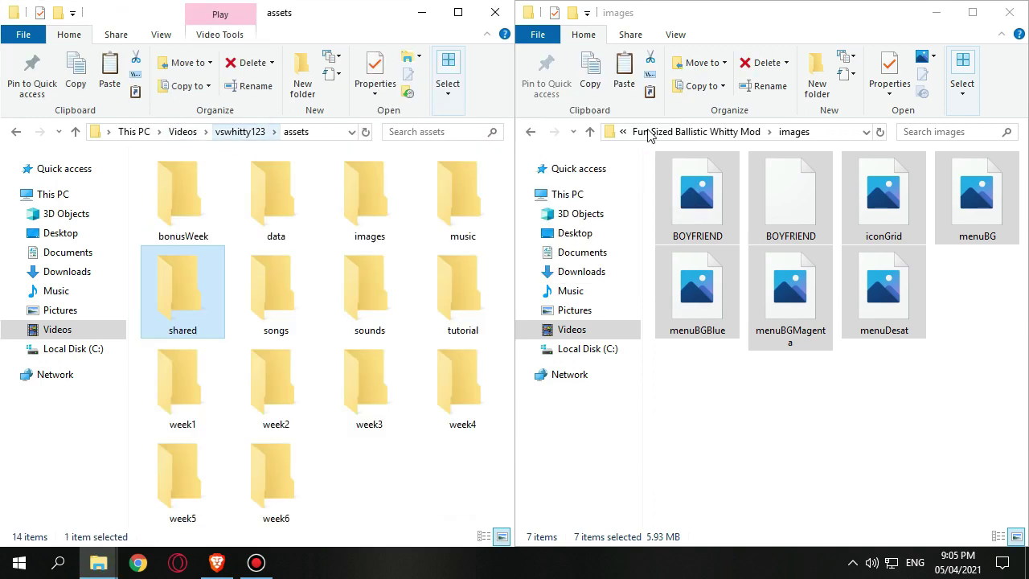
pyautogui.click(732, 134)
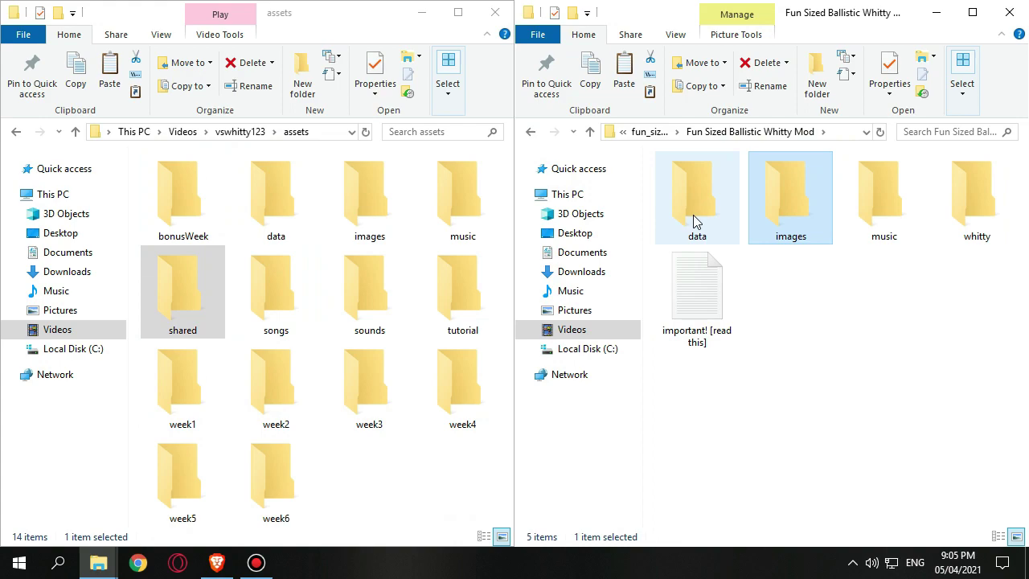
pyautogui.click(691, 214)
pyautogui.doubleClick(689, 213)
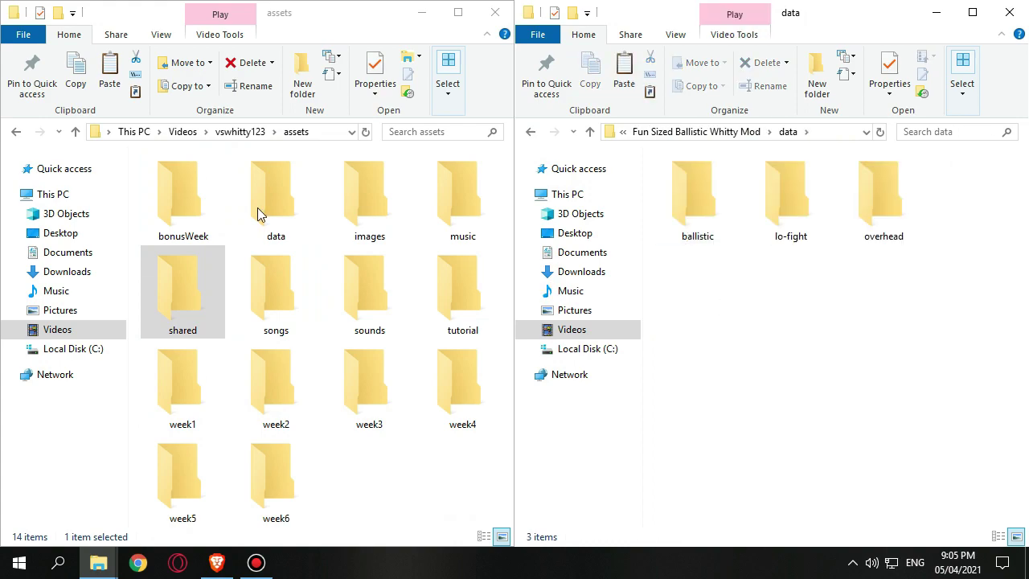
# Go up to the game's vswhitty123 folder, close the mod's window and maximize the game's folder window.
pyautogui.click(238, 132)
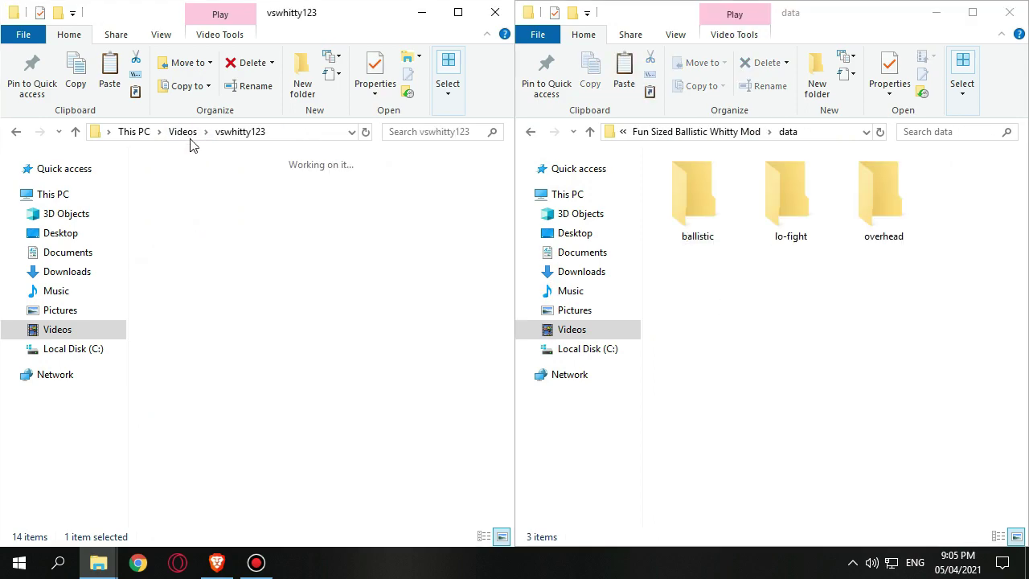
pyautogui.click(1010, 12)
pyautogui.click(458, 12)
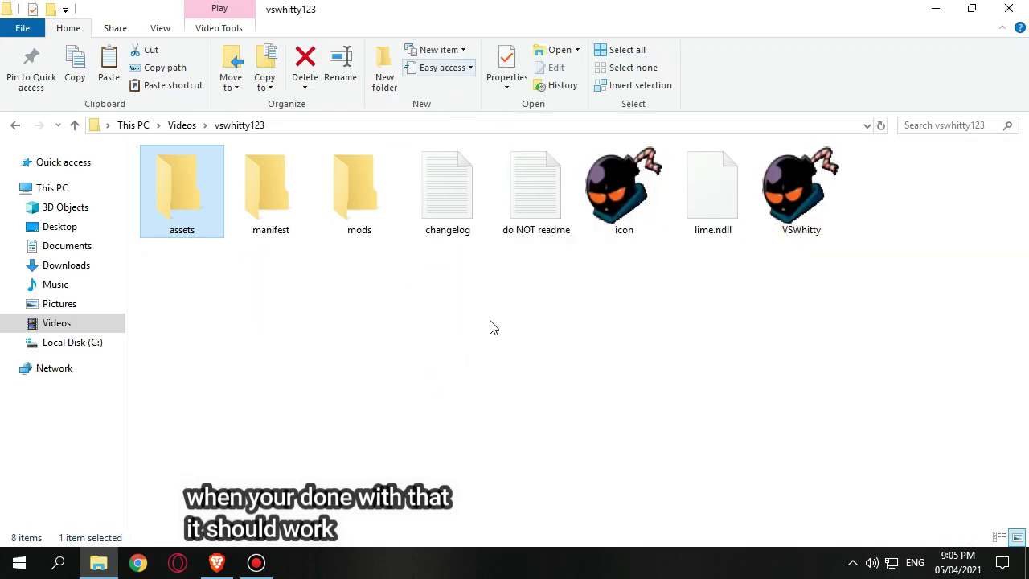
# Launch the VSWhitty game and continue past its title screen to the main menu.
pyautogui.click(508, 290)
pyautogui.click(796, 194)
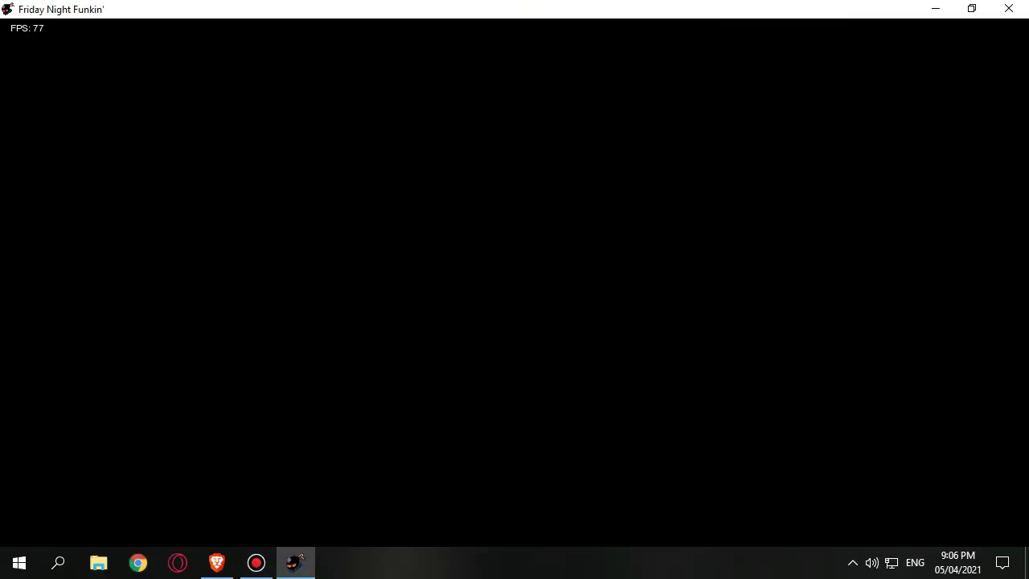
pyautogui.press('Return')
pyautogui.press('Return')
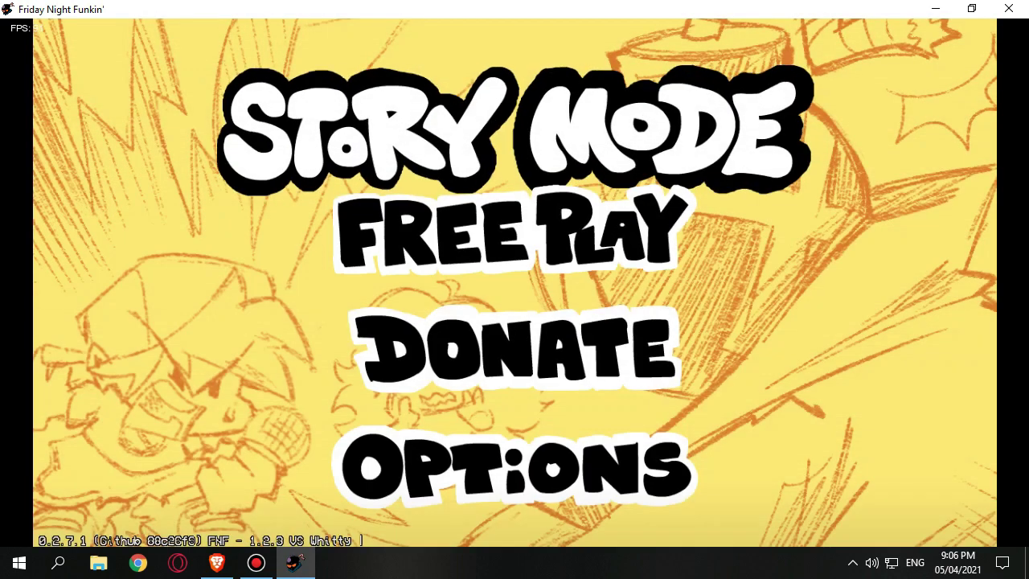
# Open the game's Options to view the available settings, then return to the main menu.
pyautogui.press('Down')
pyautogui.press('Down')
pyautogui.press('Down')
pyautogui.press('Return')
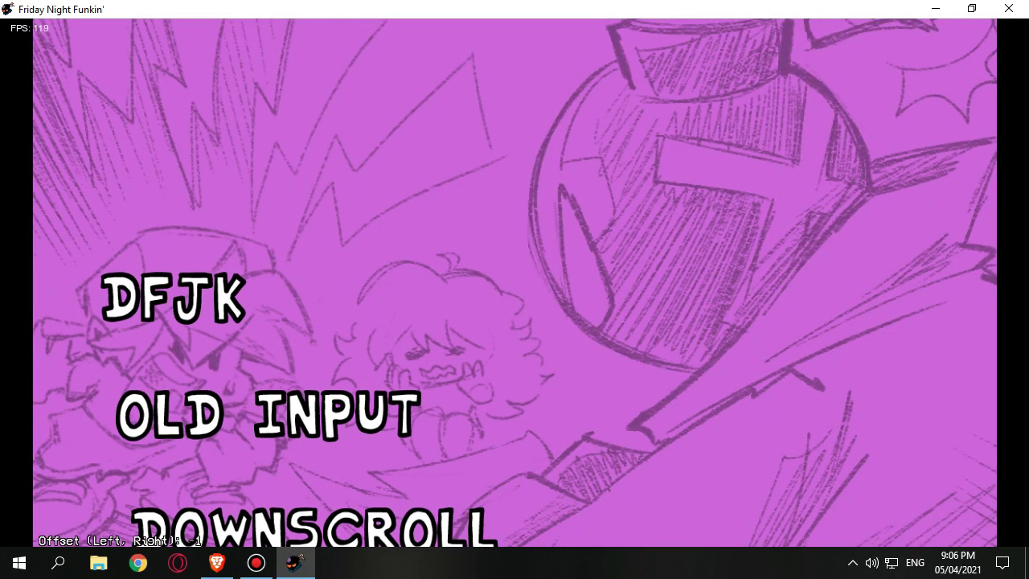
pyautogui.press('Escape')
# In Story Mode, select Bonus Week and move the difficulty one level up from Normal.
pyautogui.press('Down')
pyautogui.press('Up')
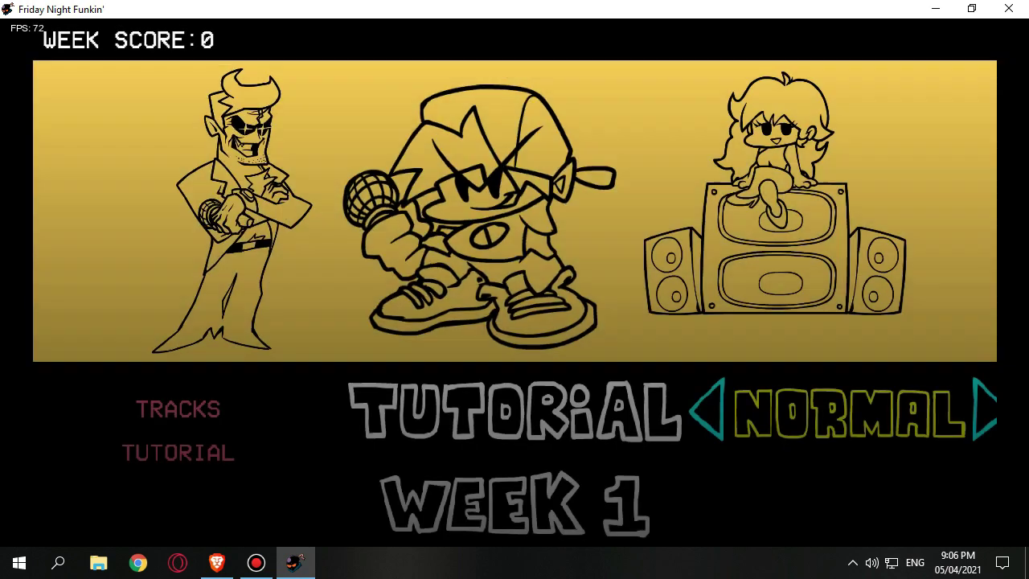
pyautogui.press('Down')
pyautogui.press('Up')
pyautogui.press('Up')
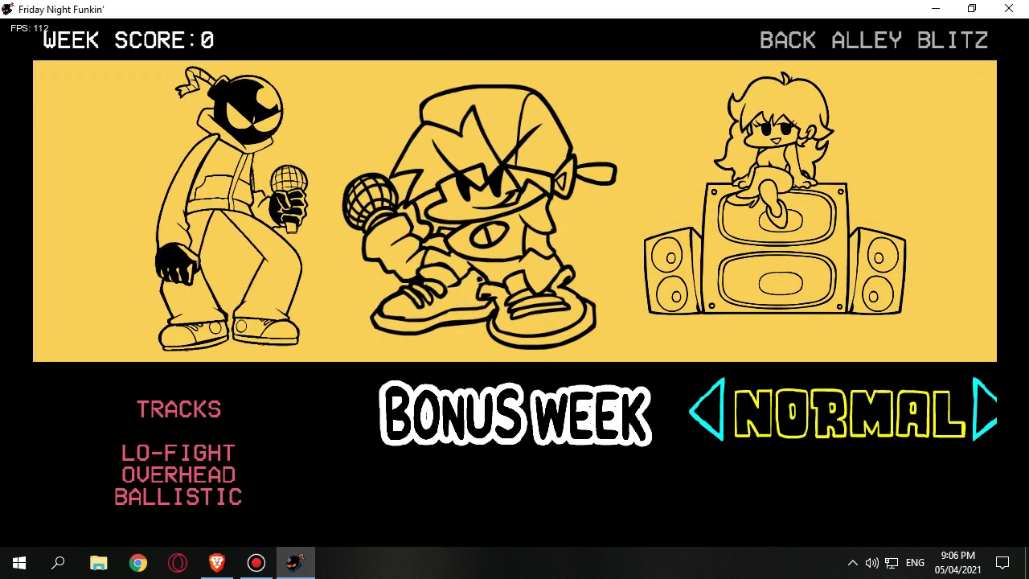
pyautogui.press('Right')
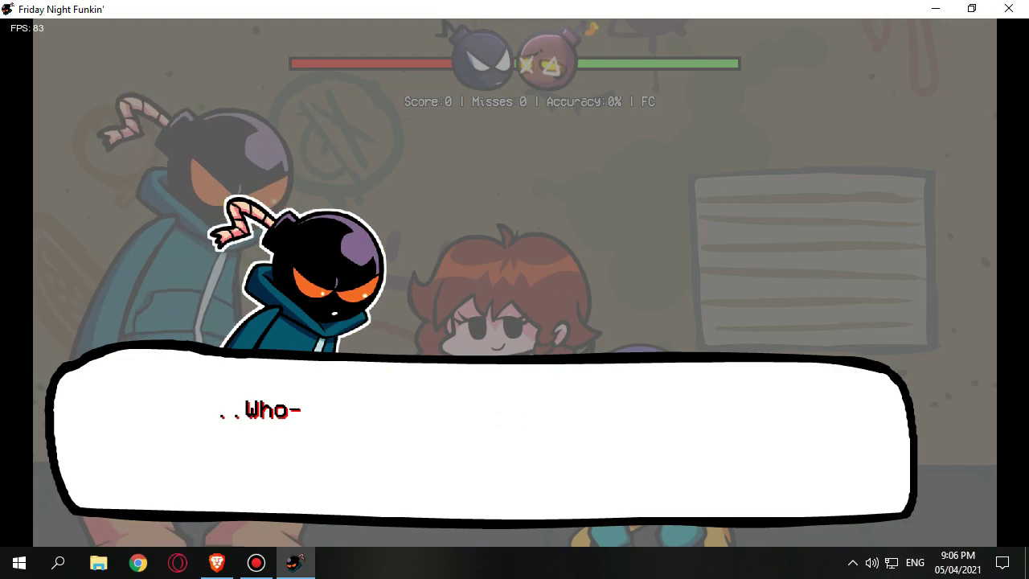
# Advance through the opening dialogue between the two characters until the song begins.
pyautogui.press('Return')
pyautogui.press('Return')
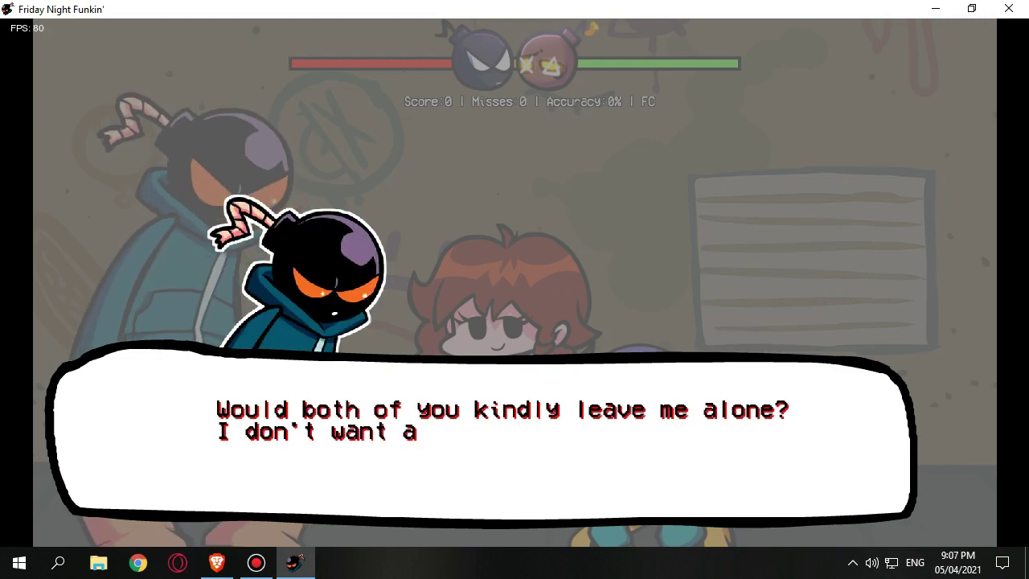
pyautogui.press('Return')
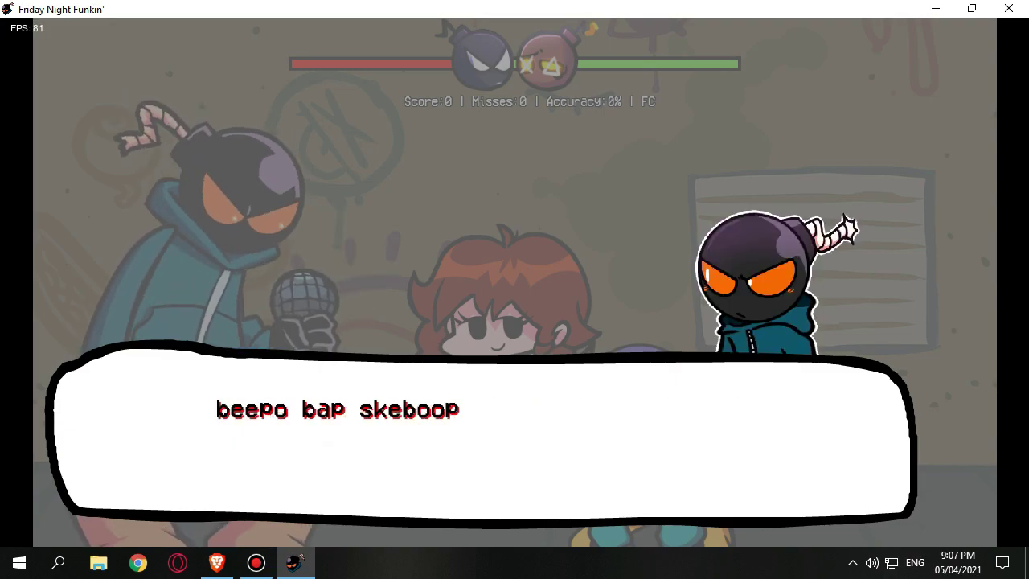
pyautogui.press('Return')
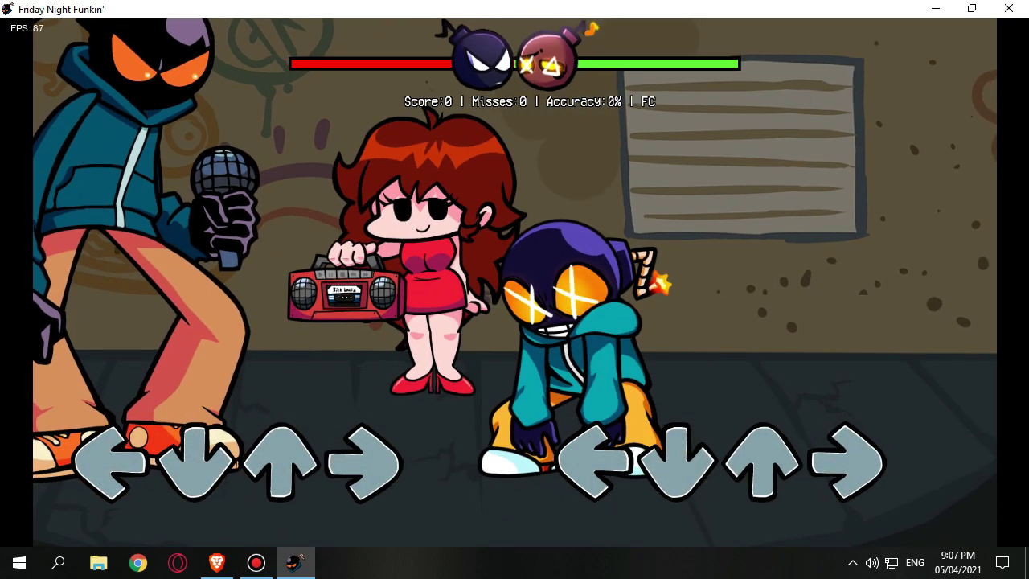
# Play the first Bonus Week song, hitting the arrow notes as they reach the player's targets.
pyautogui.press('Left')
pyautogui.press('Left')
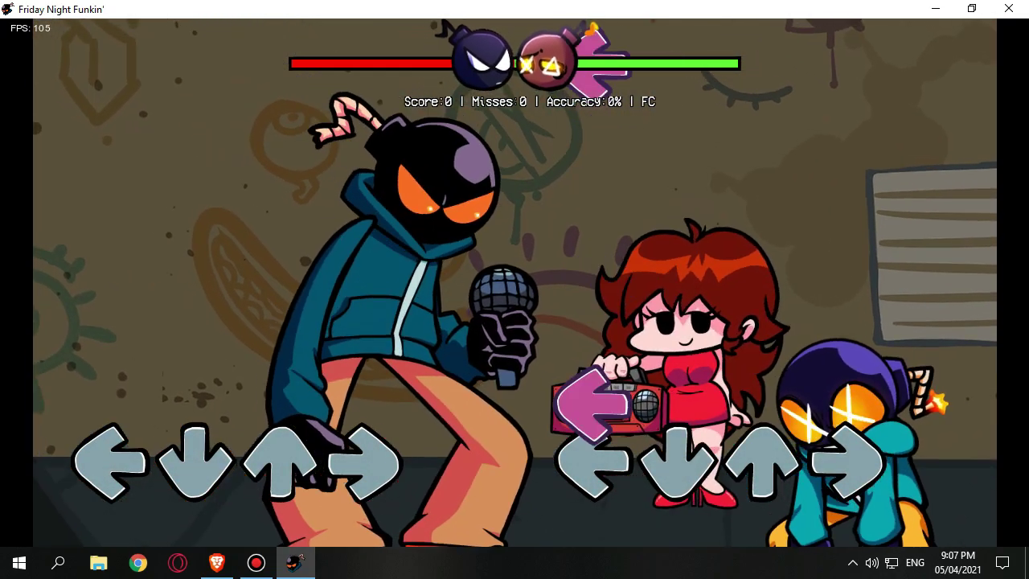
pyautogui.press('Right')
pyautogui.press('Down')
pyautogui.press('Left')
pyautogui.press('Left')
pyautogui.press('Left')
pyautogui.press('Right')
pyautogui.press('Up')
pyautogui.press('Right')
pyautogui.press('Down')
pyautogui.press('Down')
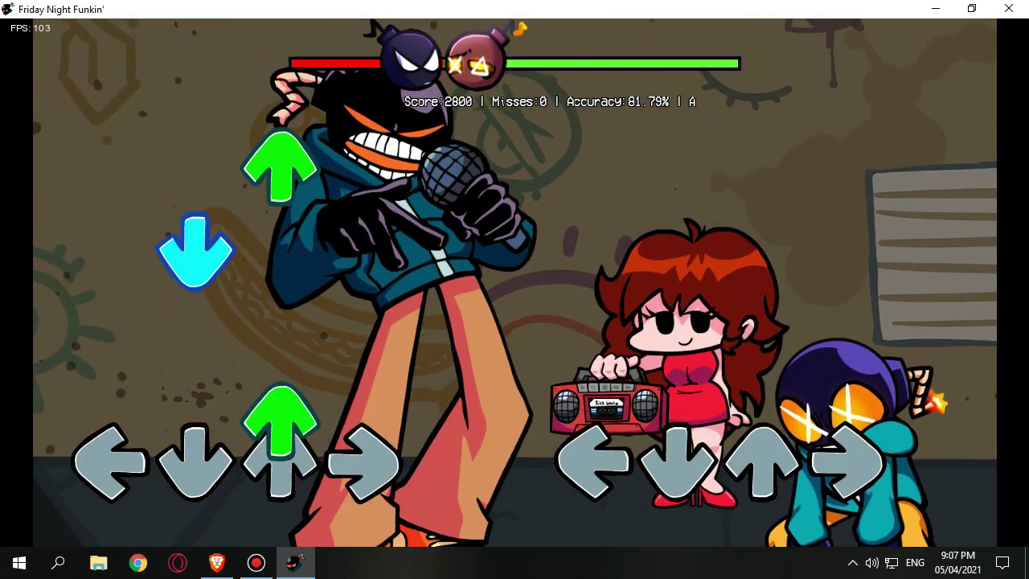
pyautogui.press('Down')
pyautogui.press('Left')
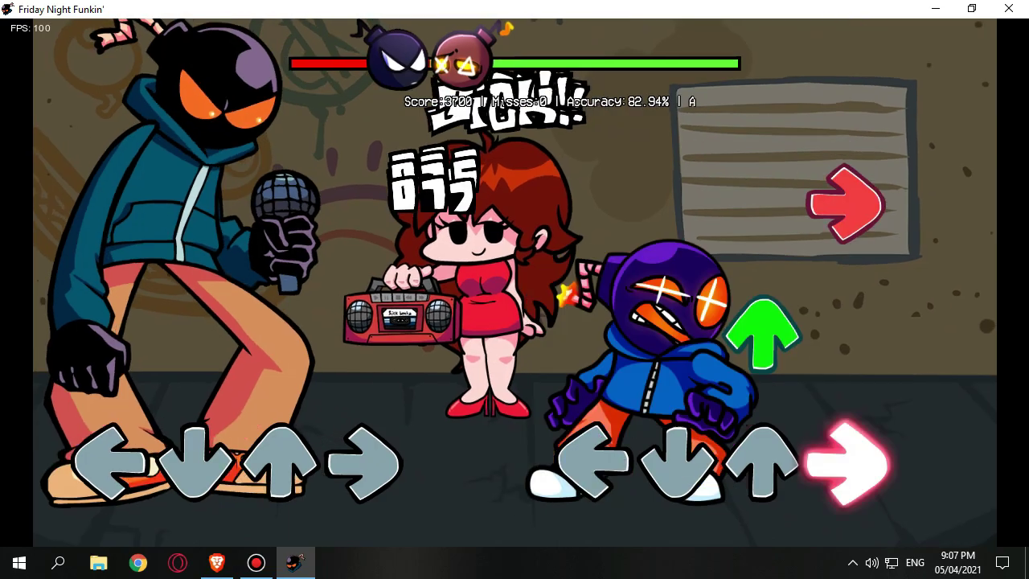
pyautogui.press('Right')
pyautogui.press('Up')
pyautogui.press('Right')
pyautogui.press('Left')
pyautogui.press('Up')
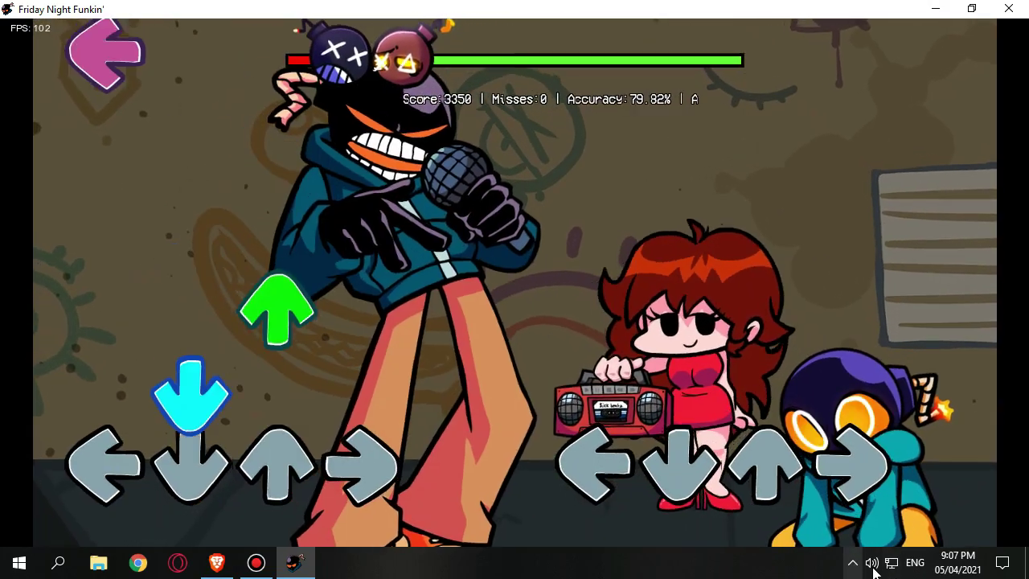
# Open the Windows sound options while the song is running.
pyautogui.click(877, 553)
pyautogui.rightClick(873, 561)
pyautogui.click(868, 429)
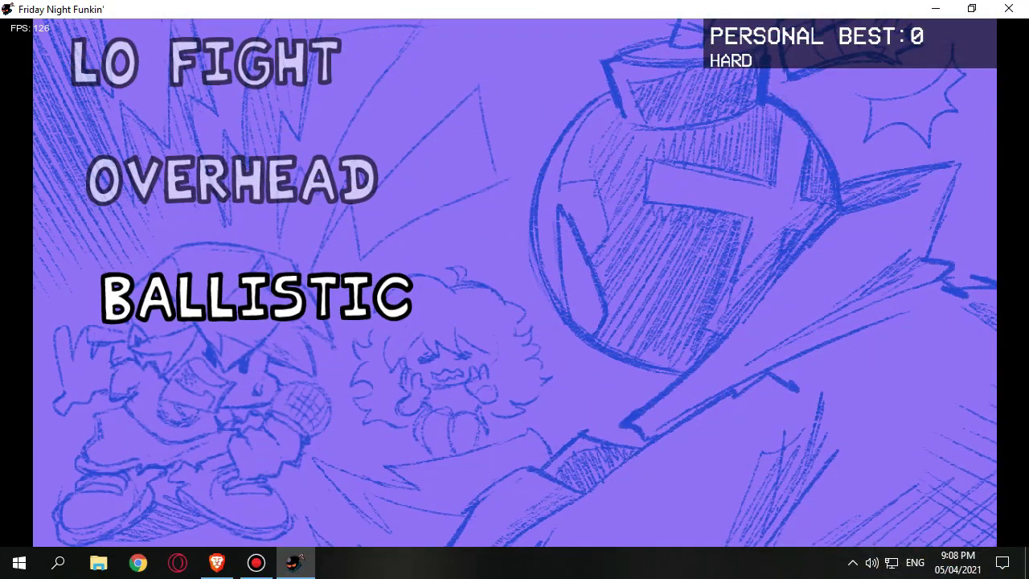
# Start Ballistic on Hard from the song list, play its arrow notes, and retry after the character is defeated.
pyautogui.press('Return')
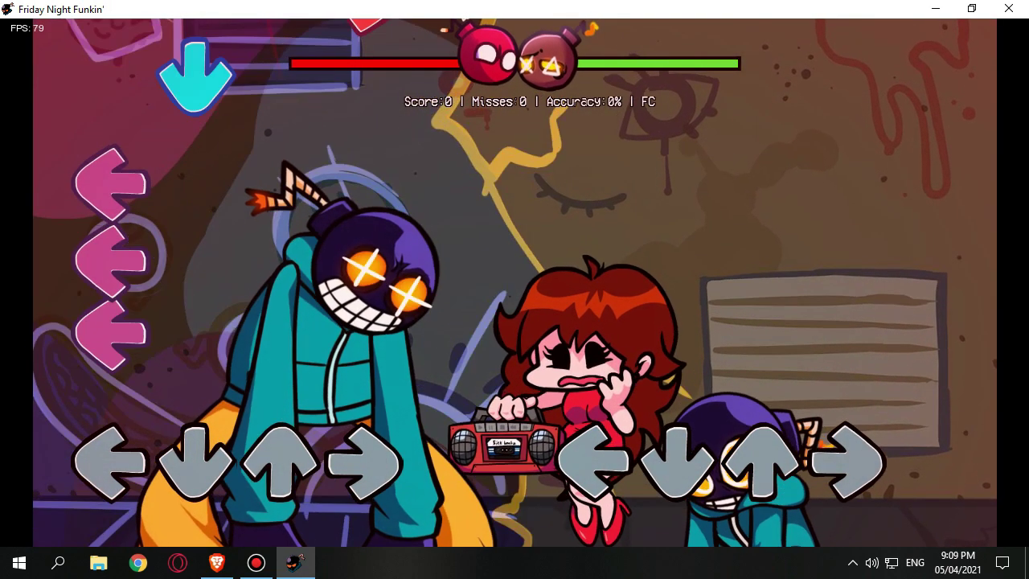
pyautogui.press('Down')
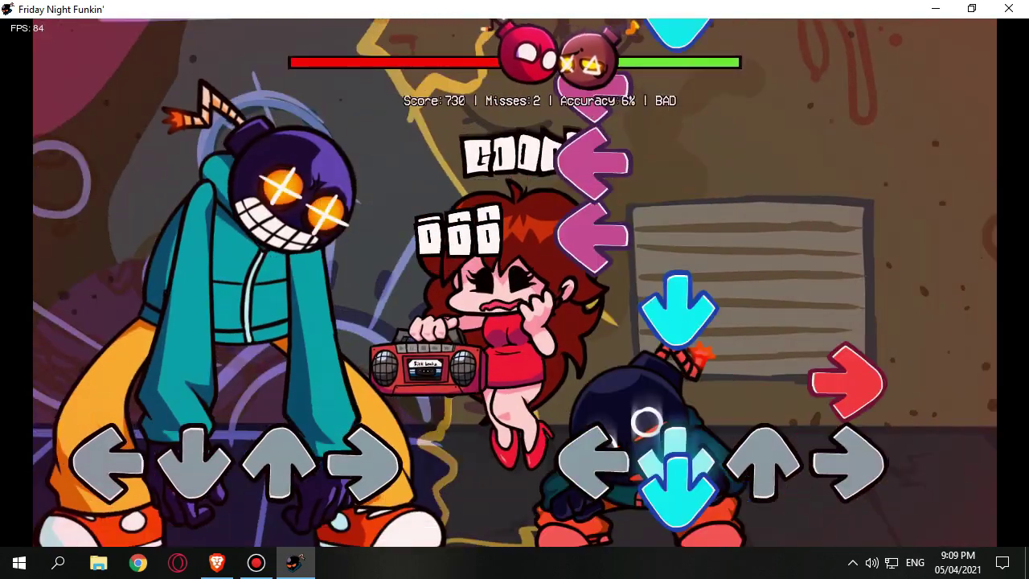
pyautogui.press('Up')
pyautogui.press('Right')
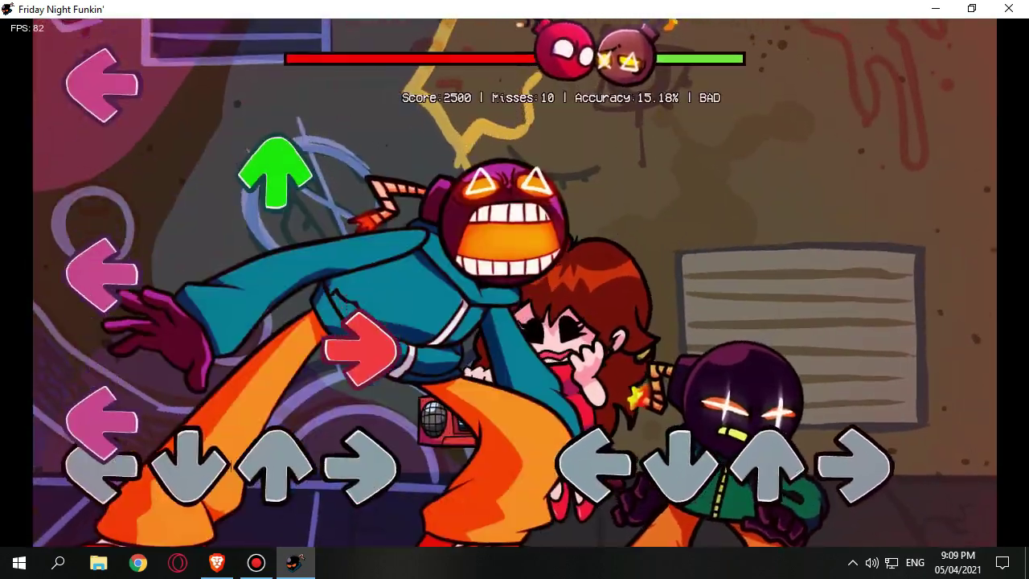
pyautogui.press('Up')
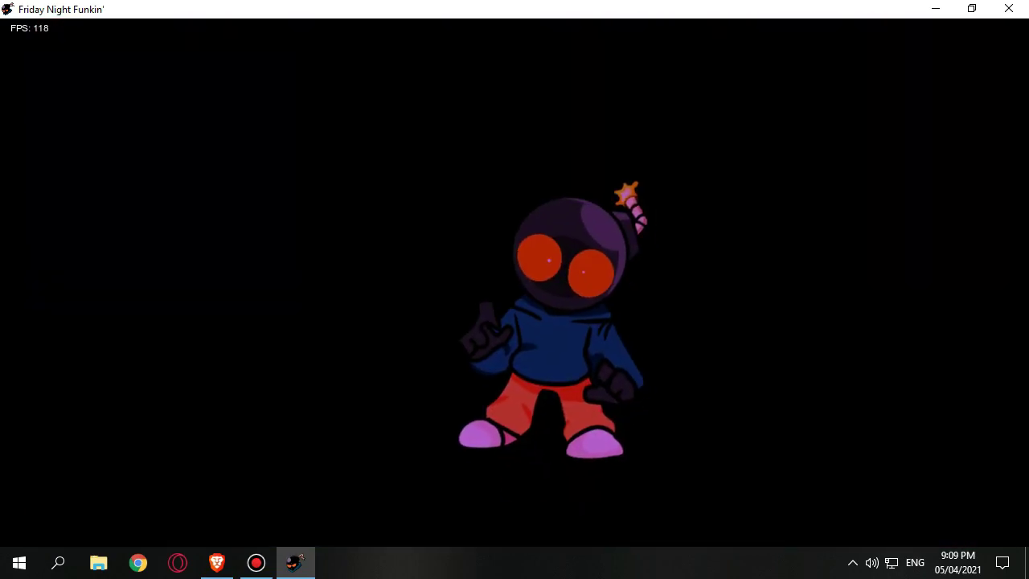
pyautogui.press('Up')
pyautogui.press('Return')
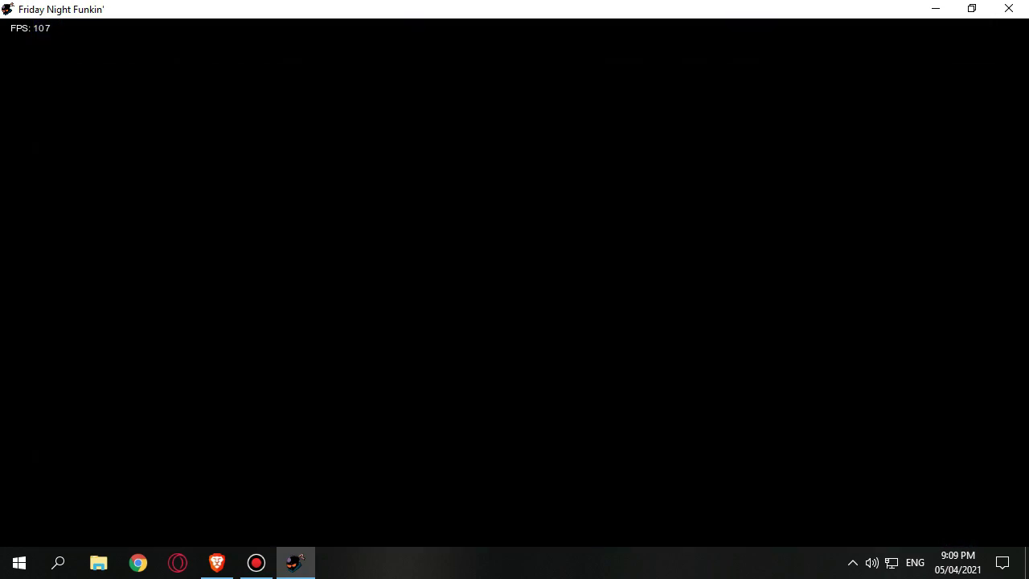